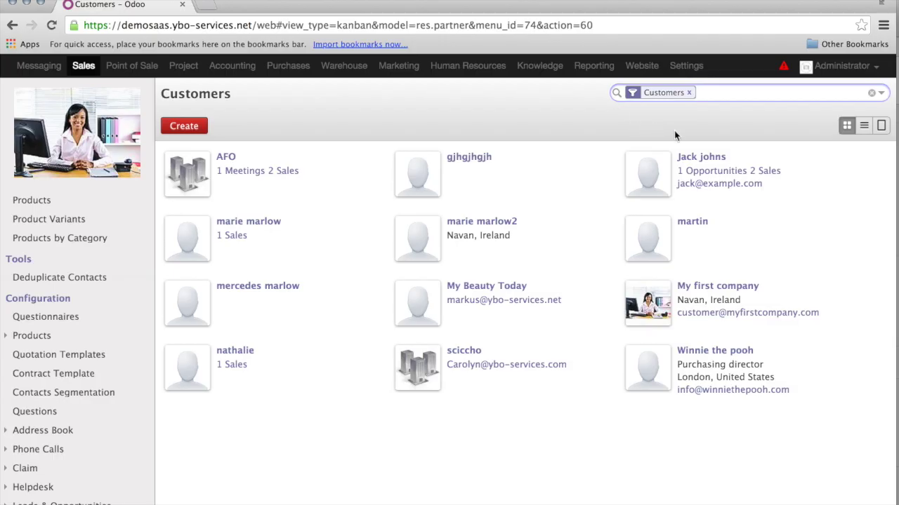
Enable 'Use pricelists to adapt your price per customers' in the Sales settings and apply
left_click(695, 68)
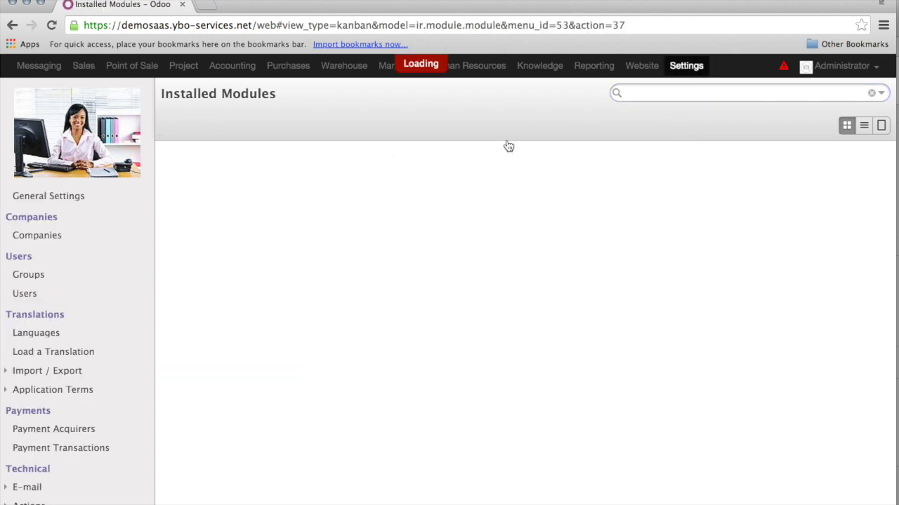
scroll(44, 254, "up", 8)
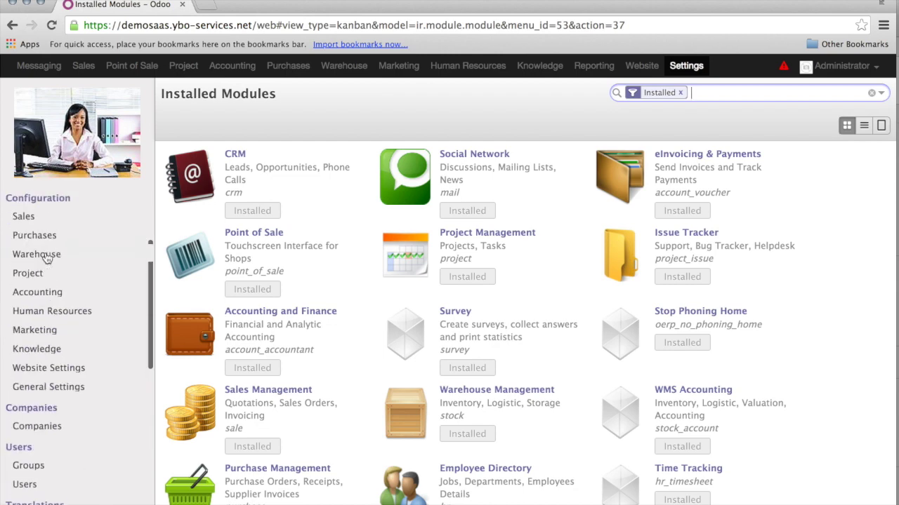
left_click(26, 315)
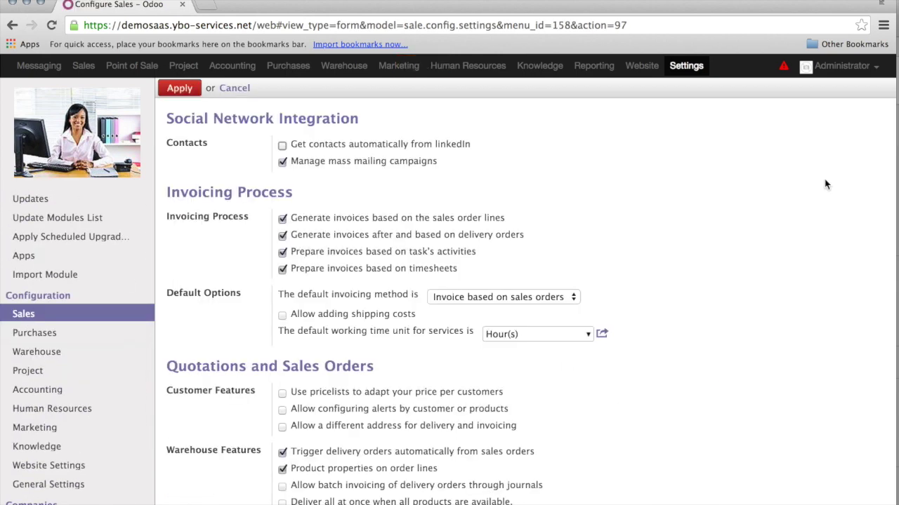
scroll(825, 184, "down", 3)
scroll(824, 183, "down", 3)
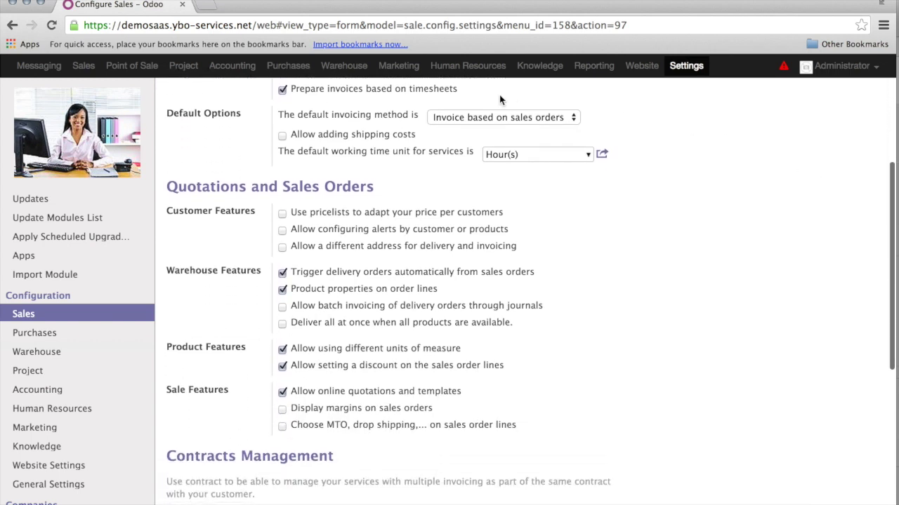
left_click(282, 214)
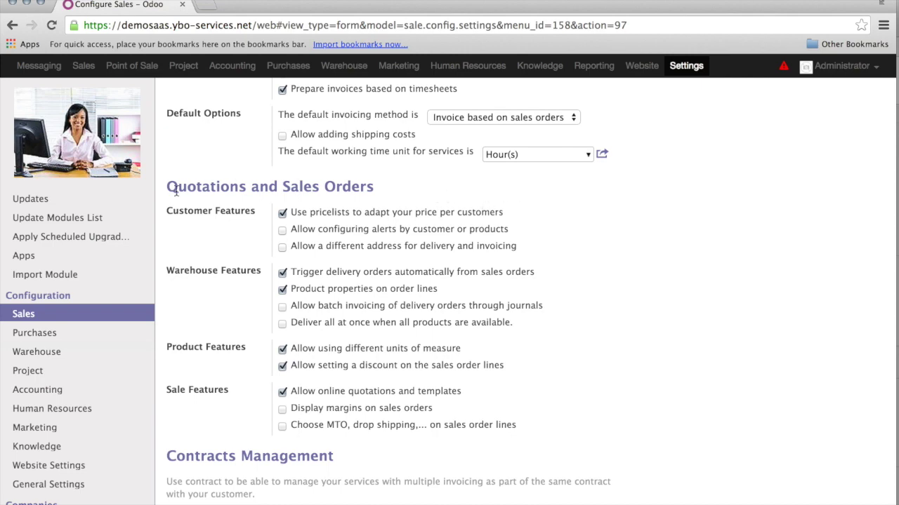
scroll(185, 157, "up", 1)
scroll(184, 157, "up", 5)
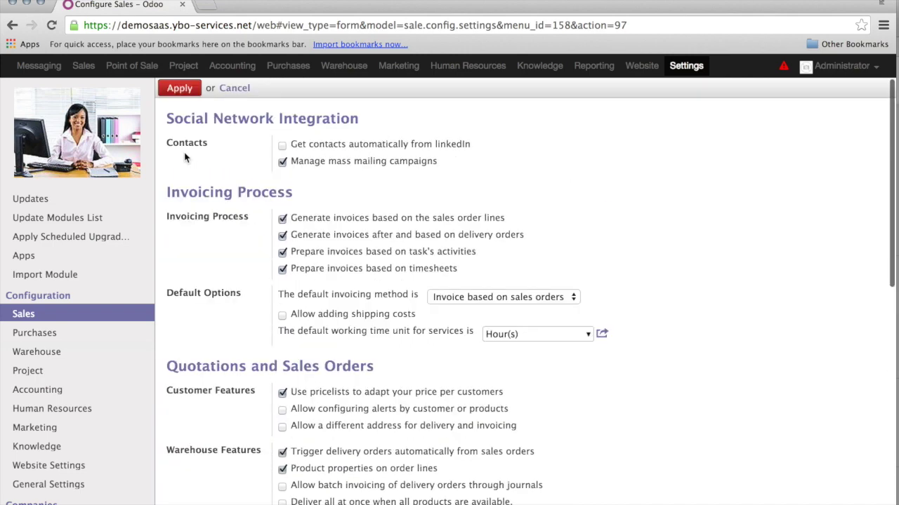
left_click(180, 88)
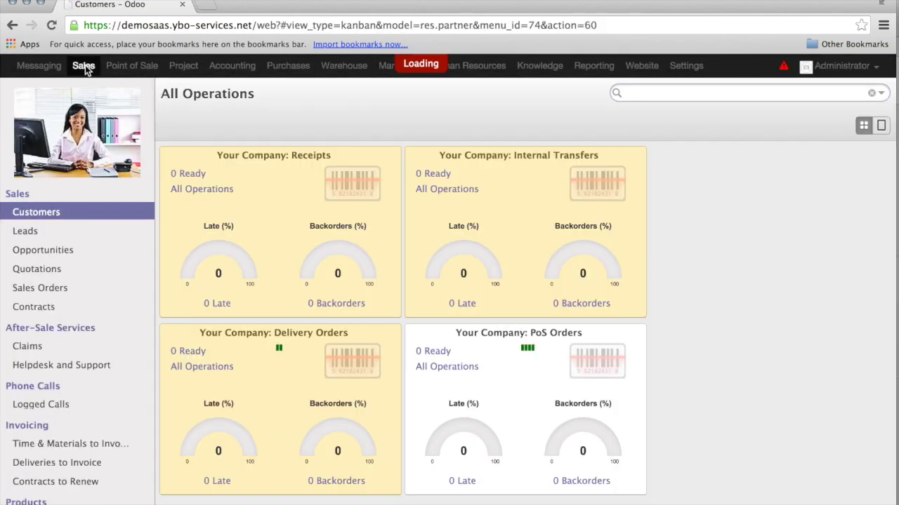
Change the Black Wallet product's sale price to 100 and save the product
scroll(52, 344, "down", 10)
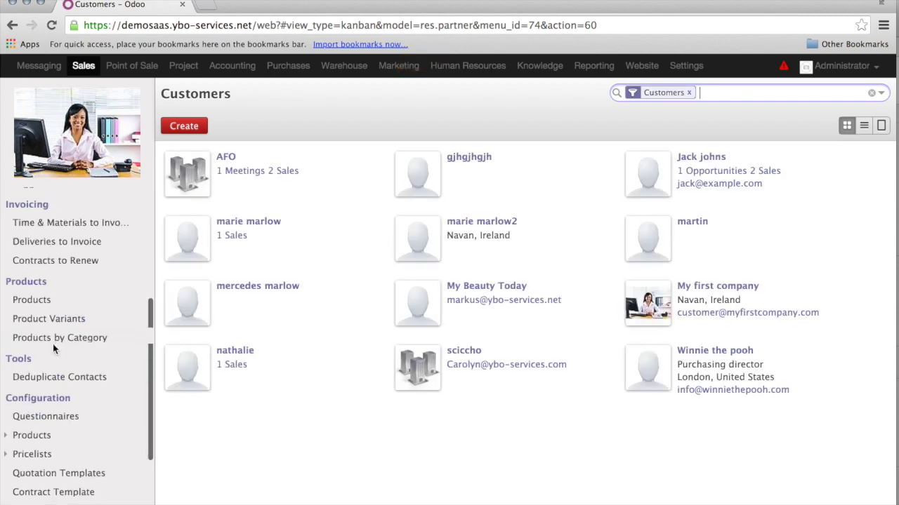
scroll(55, 351, "down", 1)
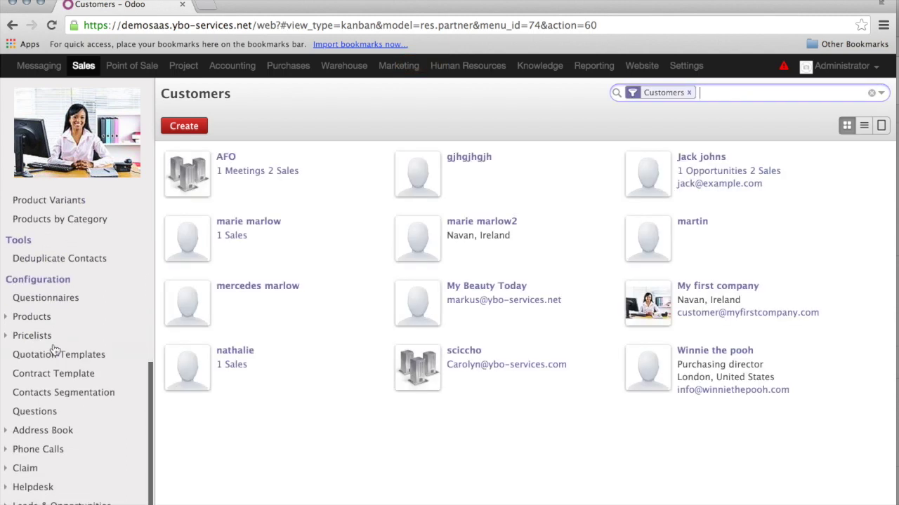
left_click(5, 337)
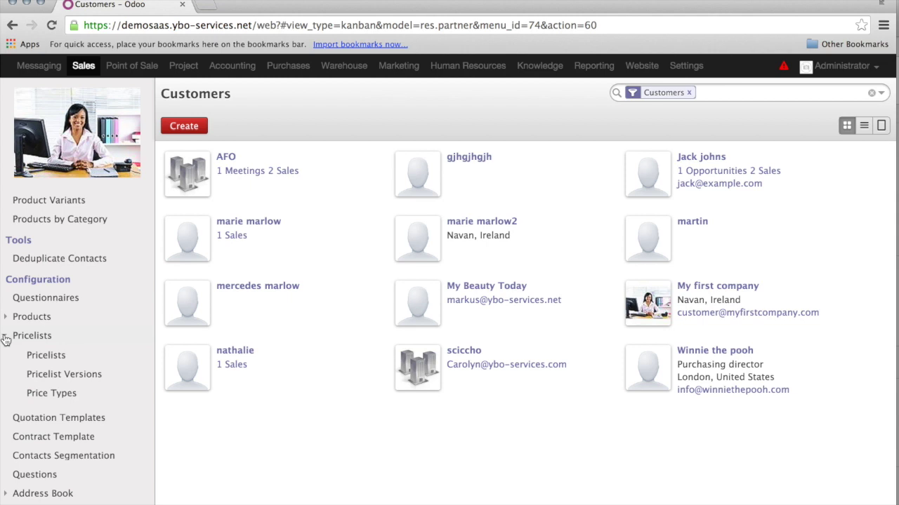
scroll(43, 316, "up", 3)
left_click(32, 267)
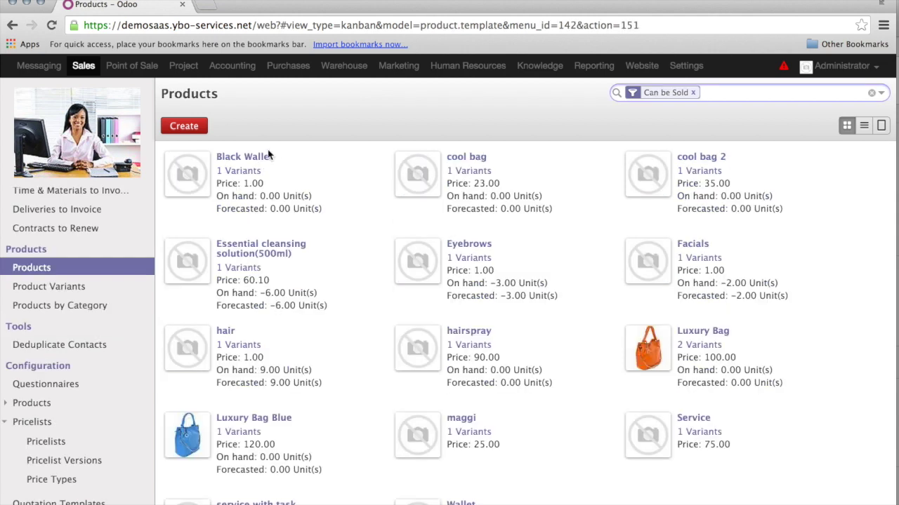
left_click(252, 160)
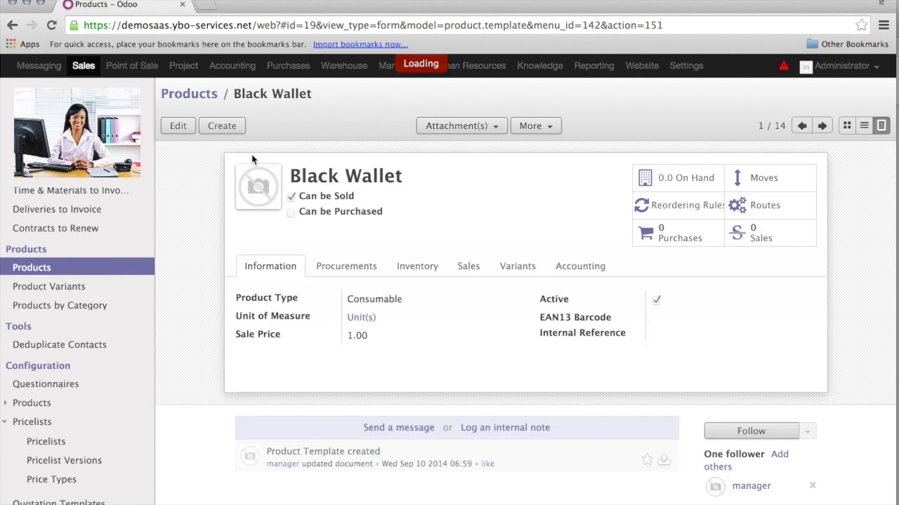
left_click(173, 133)
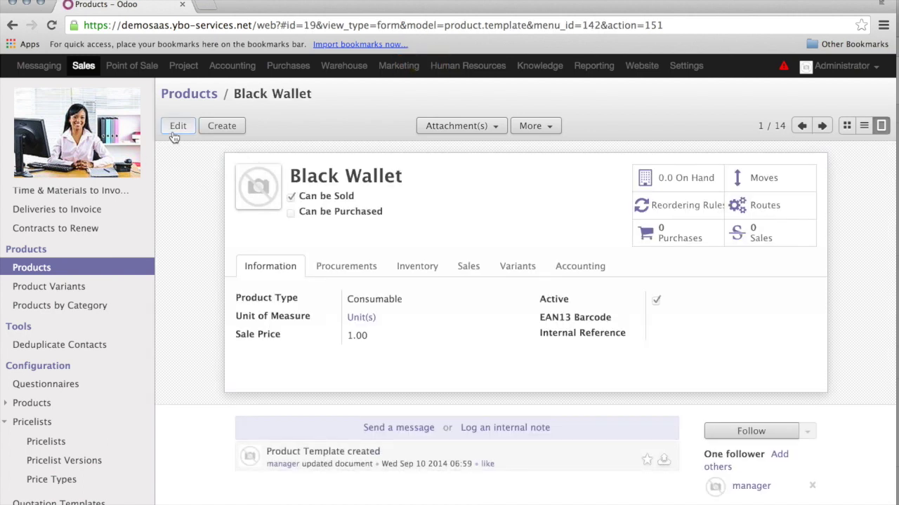
left_click(380, 342)
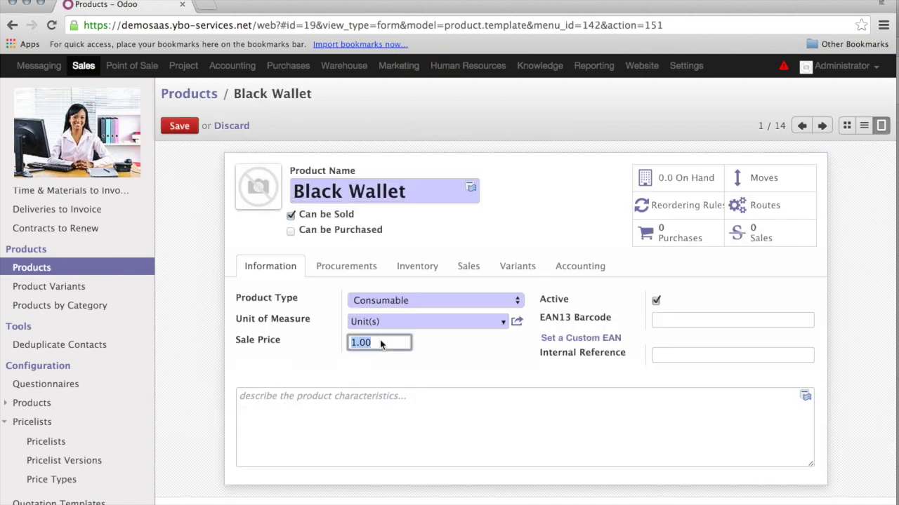
type("100")
left_click(180, 130)
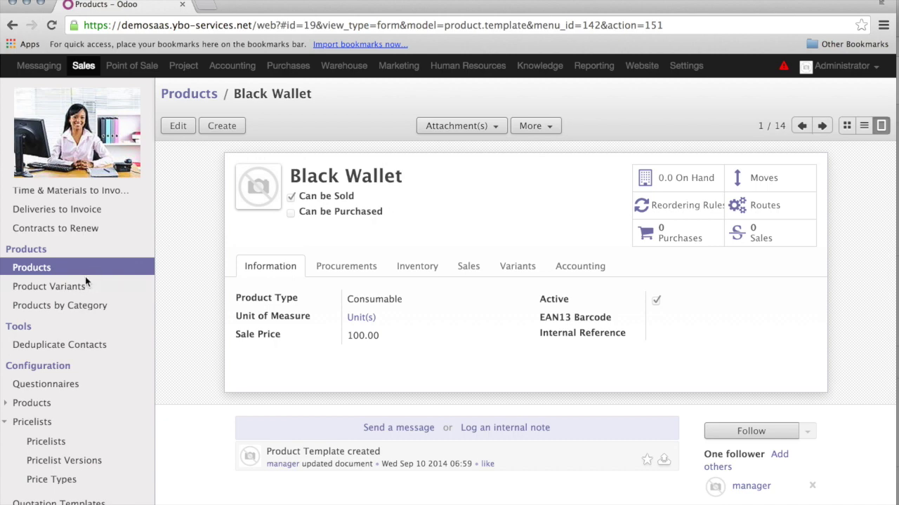
scroll(85, 276, "up", 5)
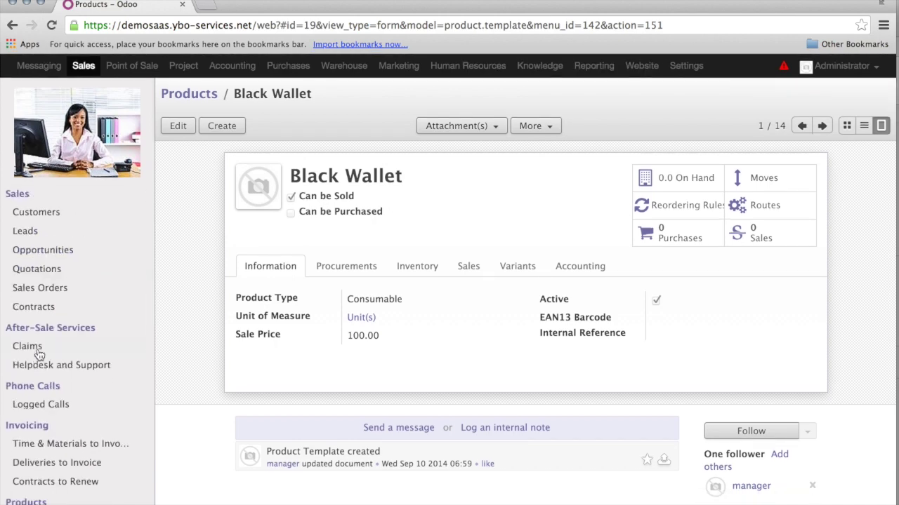
Create a new quotation and choose the customer
left_click(42, 290)
left_click(186, 126)
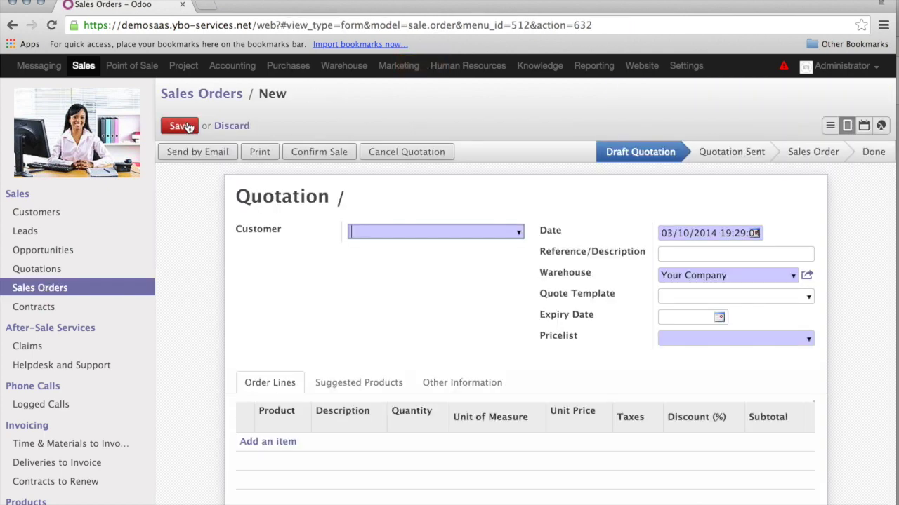
type("mar")
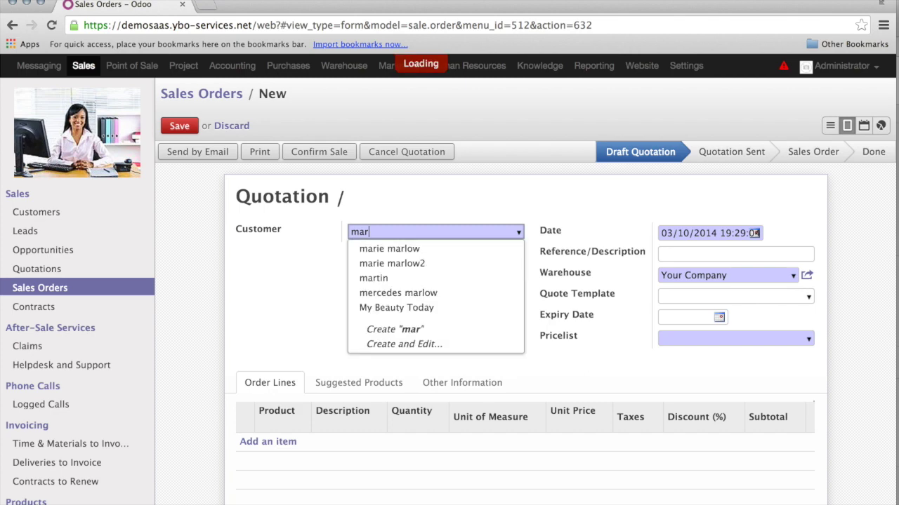
key("Down")
key("Return")
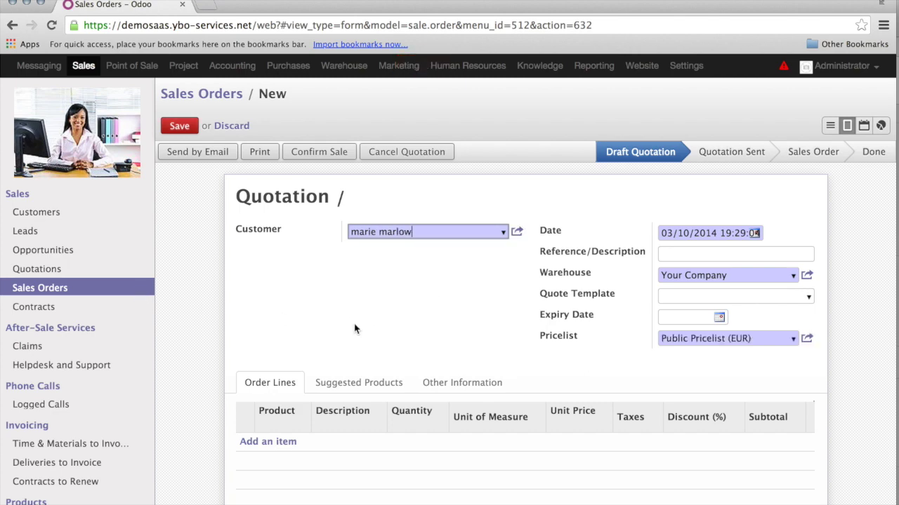
Add a Black Wallet order line, priced 100.00, to the quotation
left_click(283, 445)
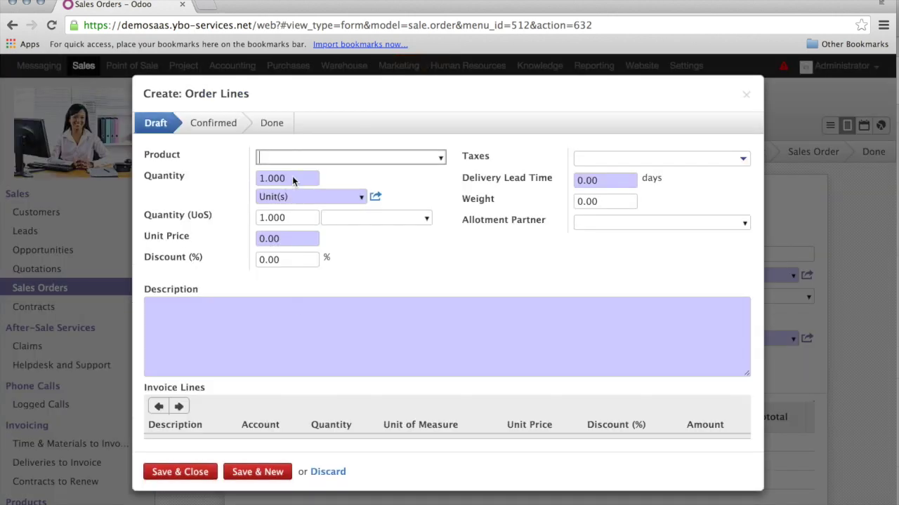
type("balc")
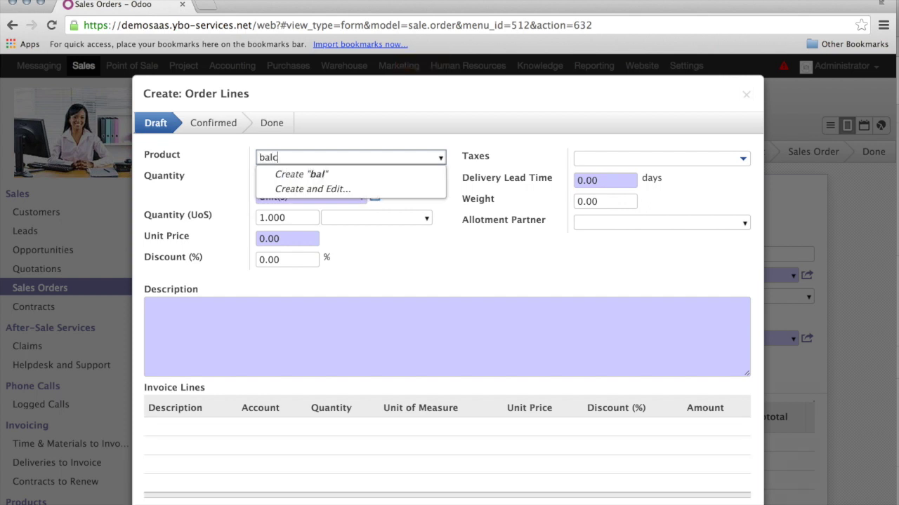
key("BackSpace")
key("BackSpace")
key("BackSpace")
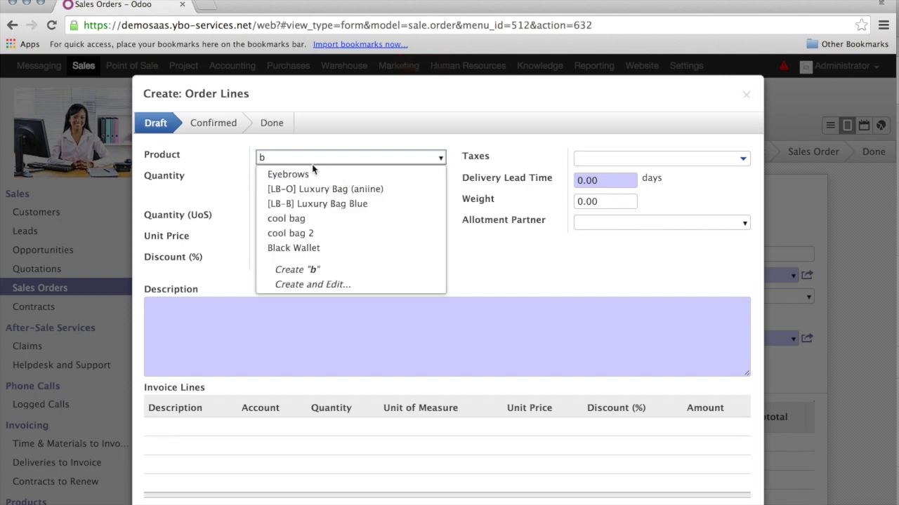
left_click(332, 247)
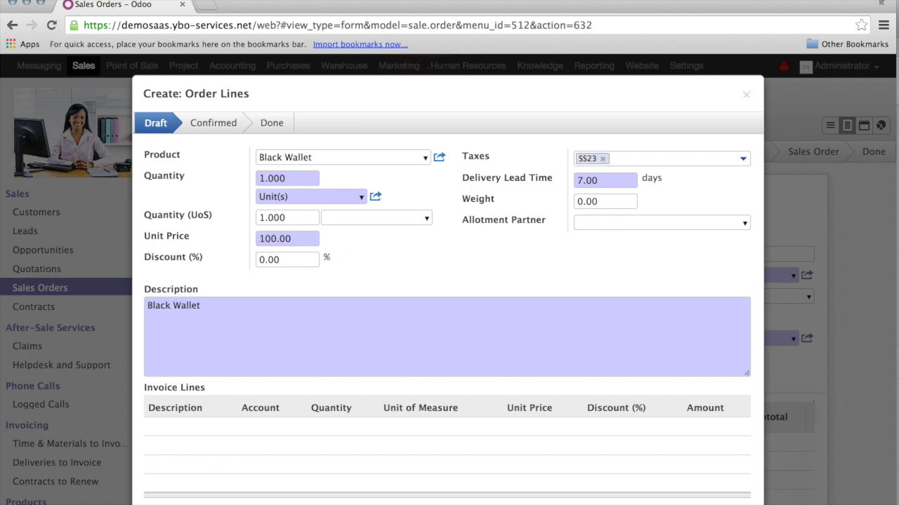
left_click(175, 502)
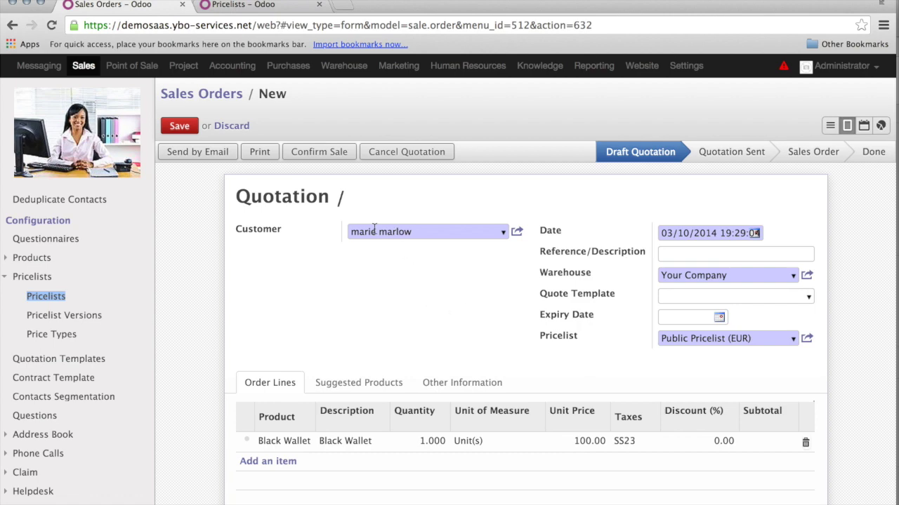
left_click(273, 8)
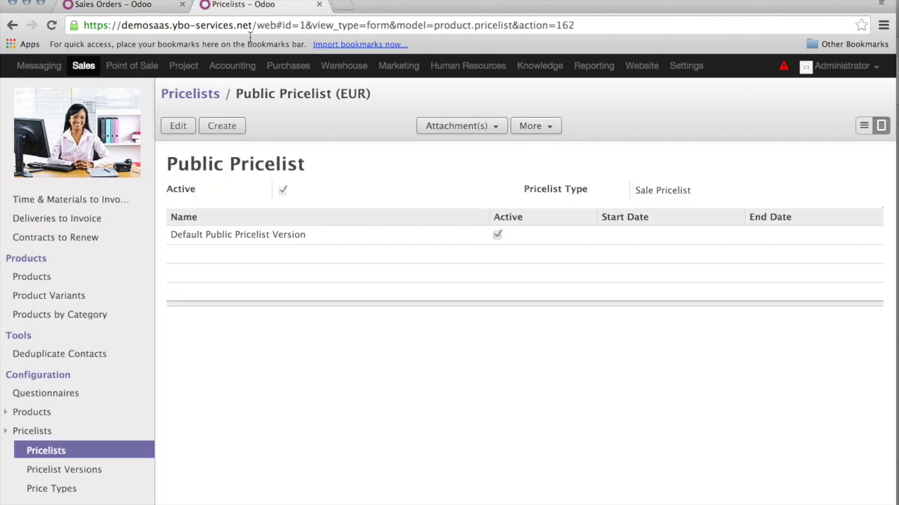
Create and save a new pricelist named Marlow
left_click(58, 454)
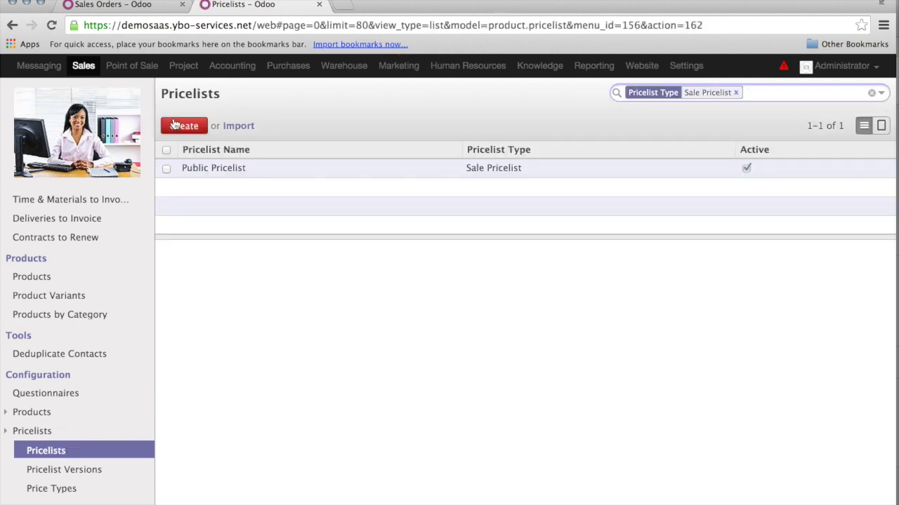
left_click(191, 124)
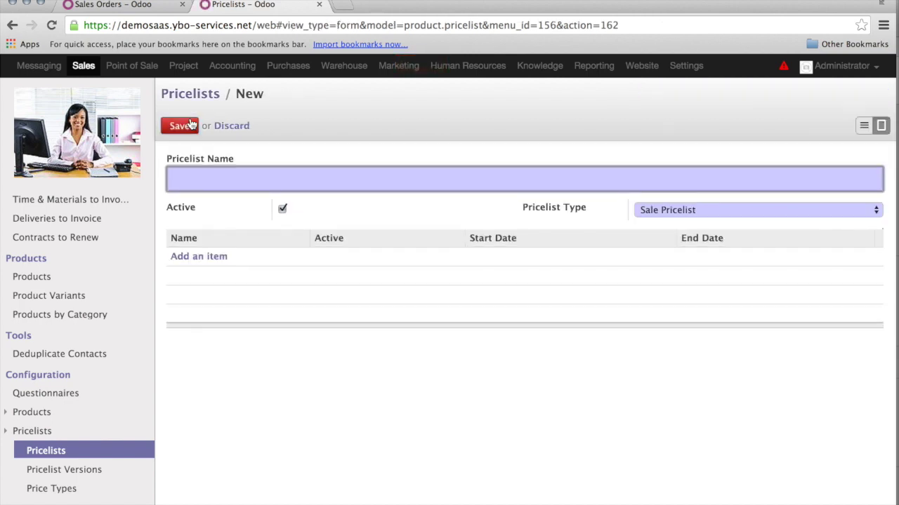
type("Marlow")
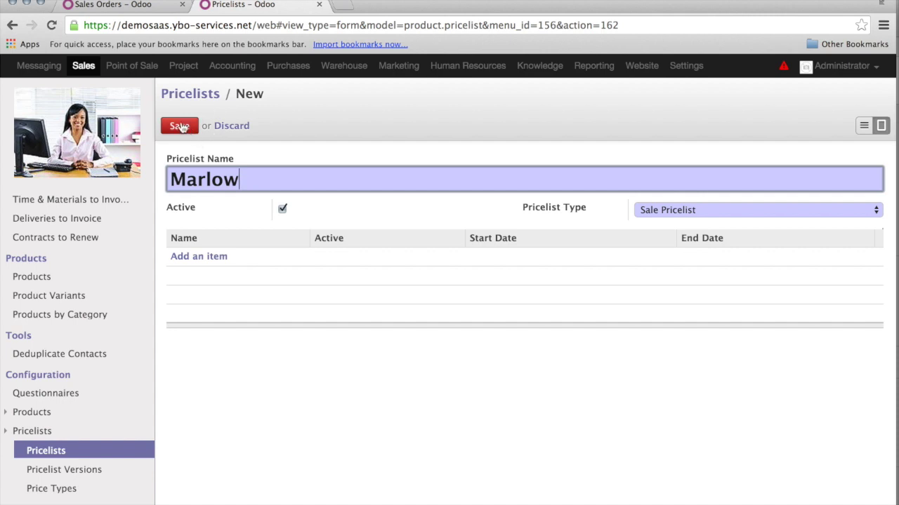
left_click(180, 126)
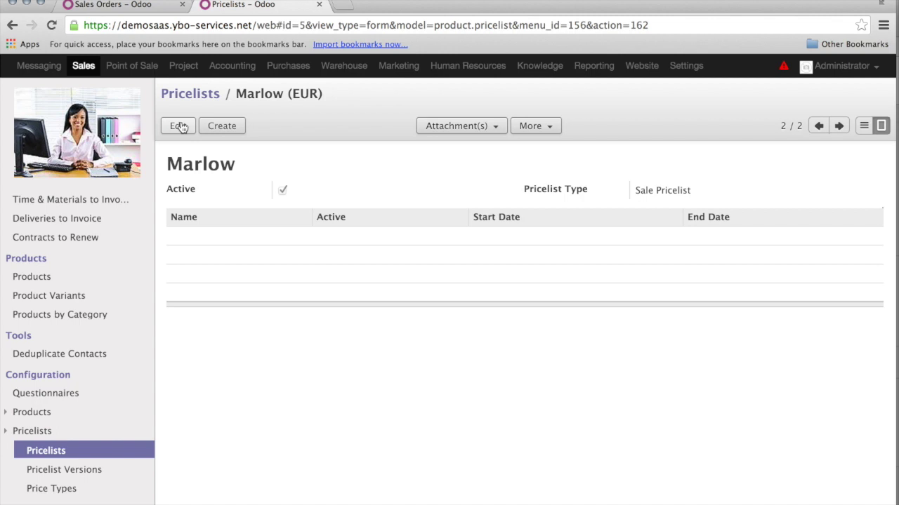
Add a new version named Fall to the Marlow pricelist
left_click(179, 126)
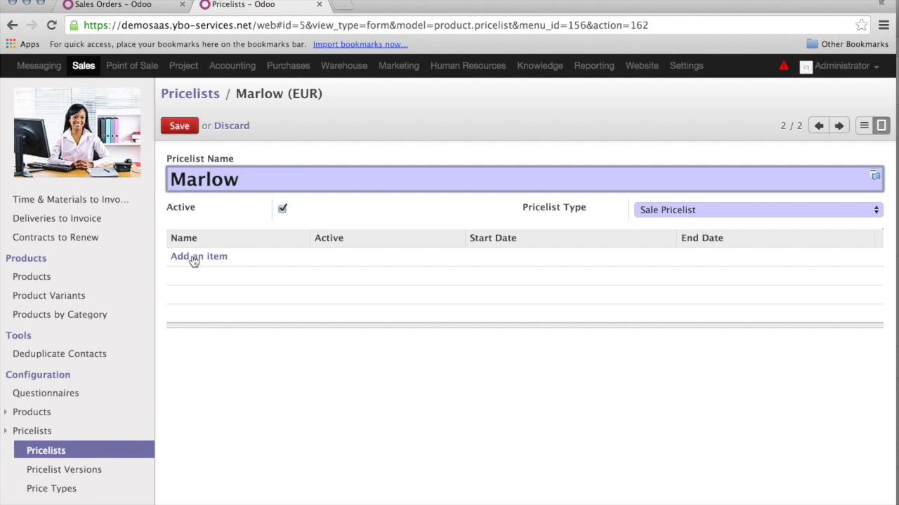
left_click(194, 258)
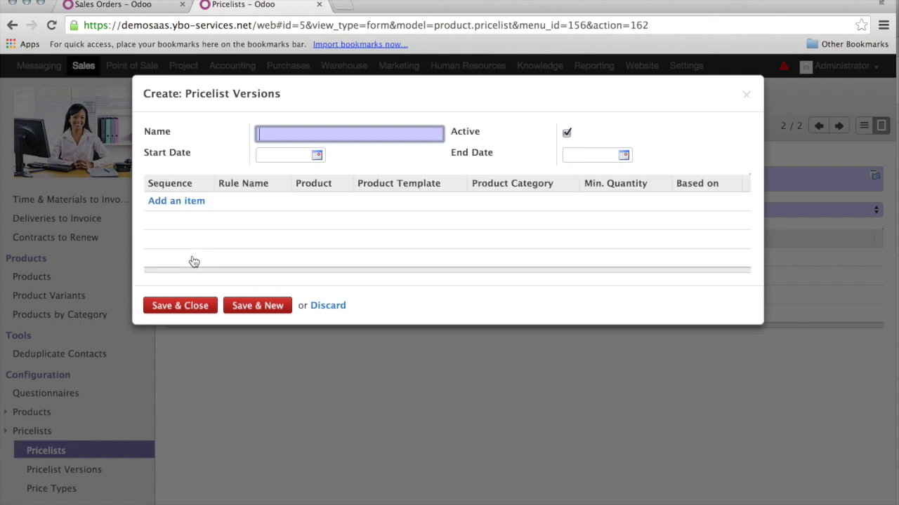
type("Fall")
key("Tab")
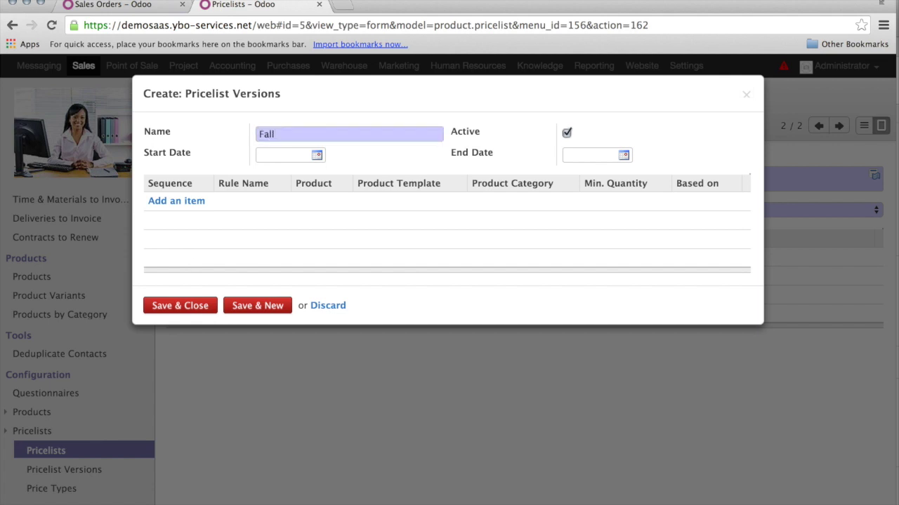
key("Tab")
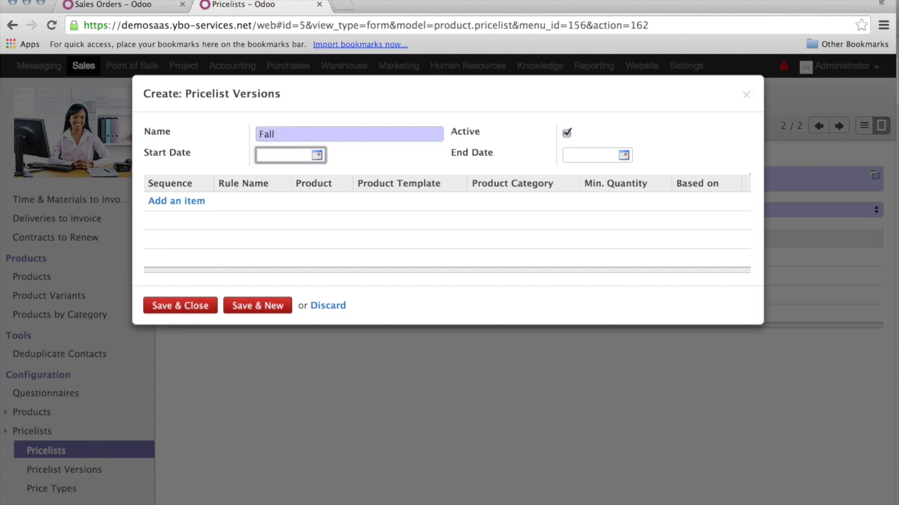
Set the Fall version's dates to 01/10/2014 through 30/11/2014 and save it
left_click(316, 155)
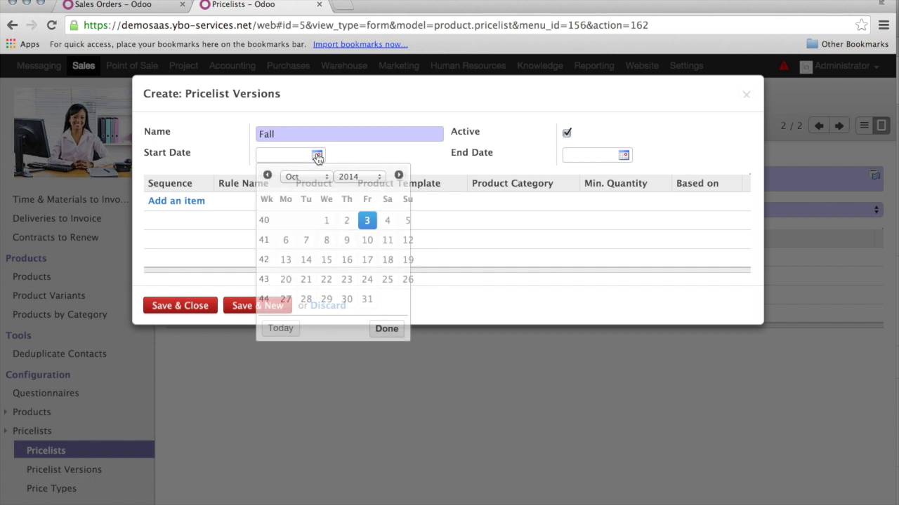
left_click(326, 221)
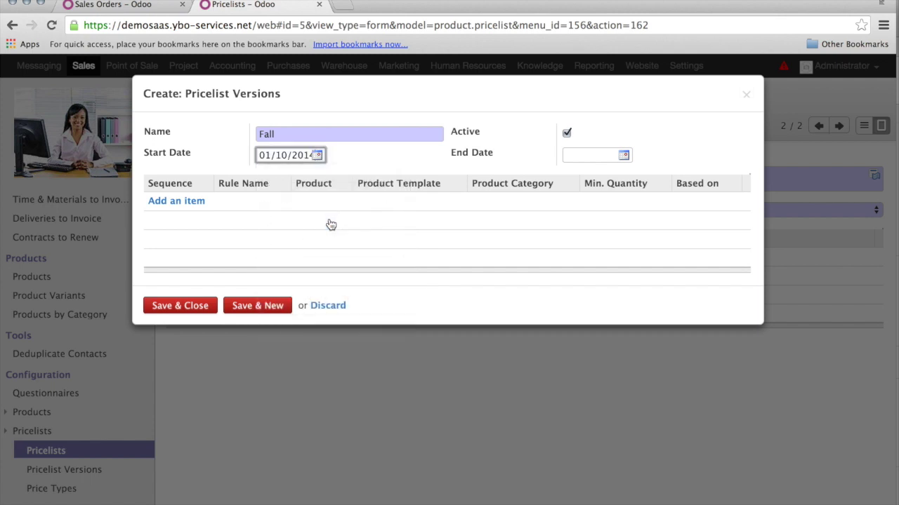
left_click(624, 156)
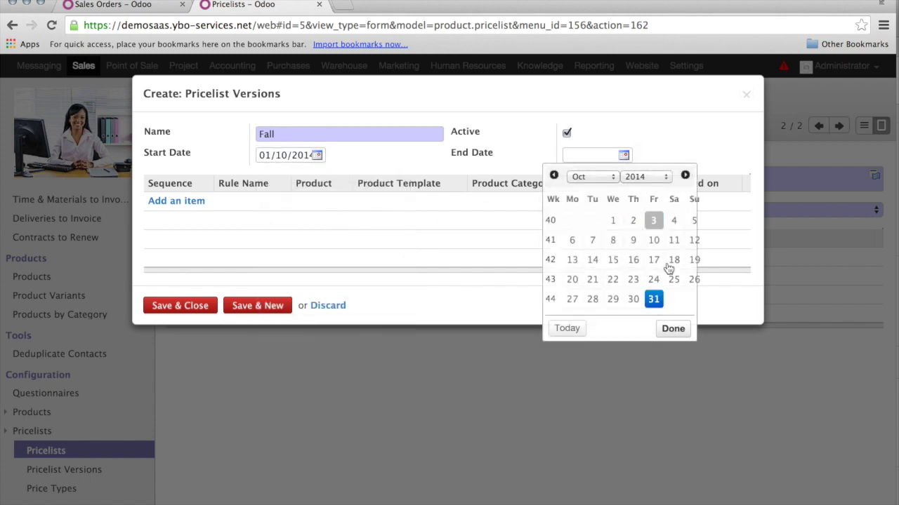
left_click(612, 176)
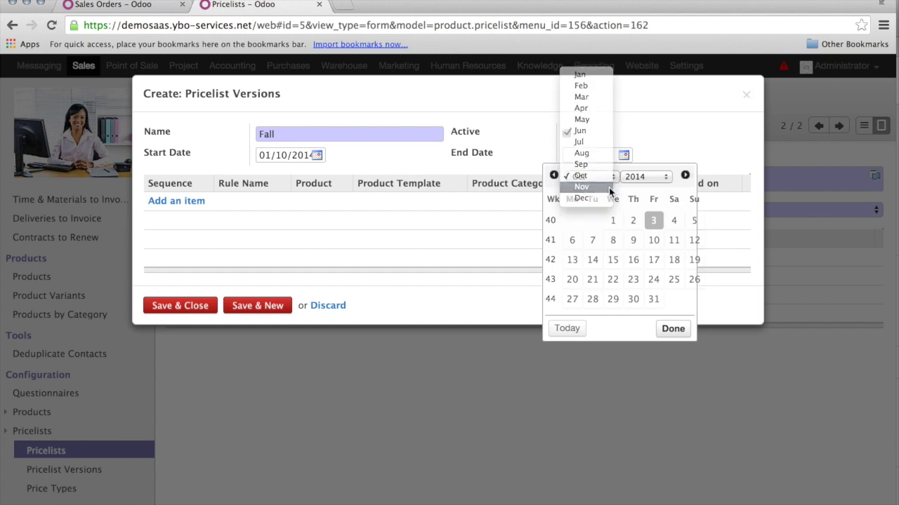
left_click(609, 188)
left_click(694, 301)
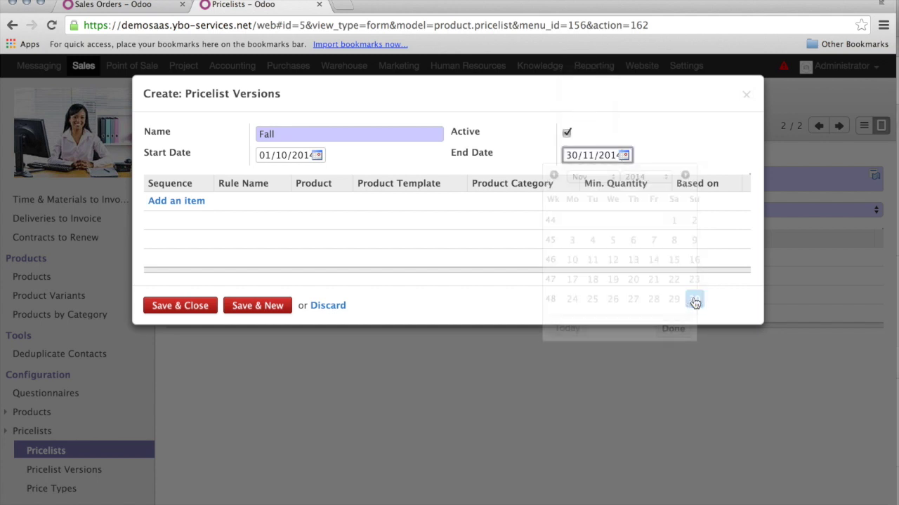
left_click(209, 302)
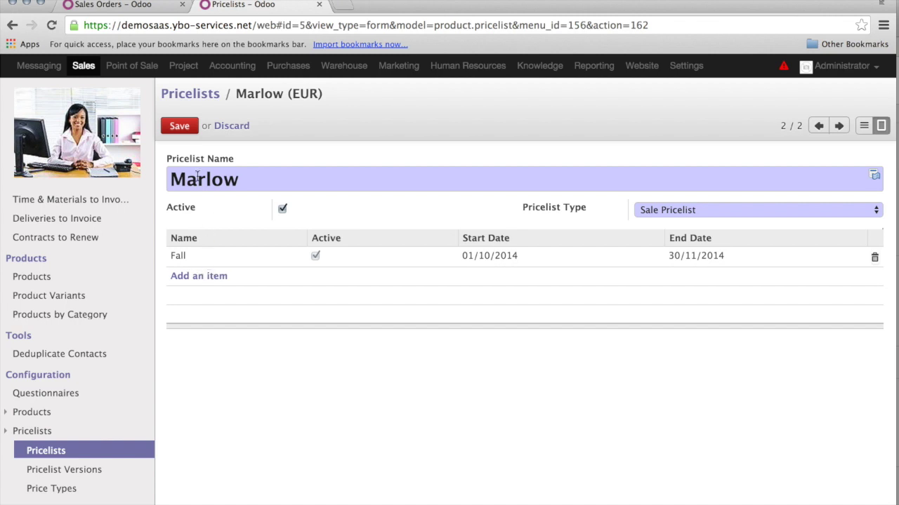
mouse_move(194, 211)
mouse_move(339, 260)
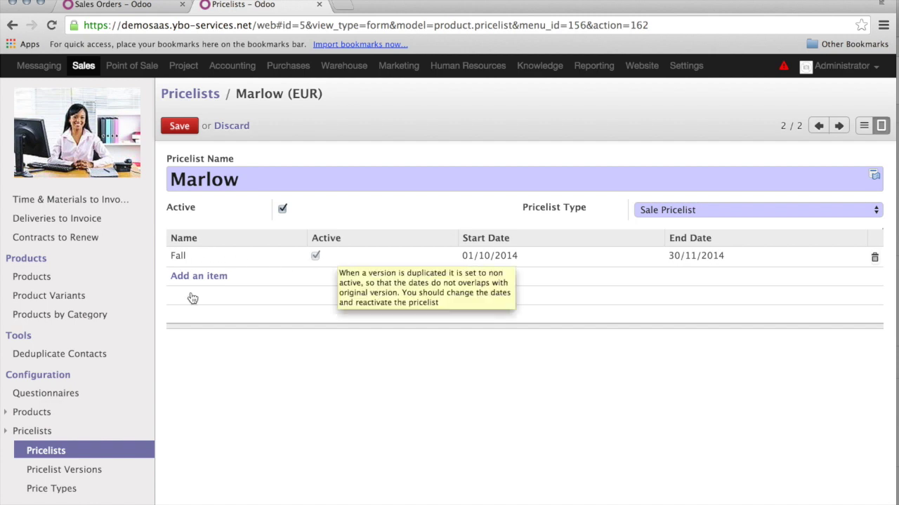
Add a price rule to the Fall version that targets the Black Wallet product
left_click(179, 257)
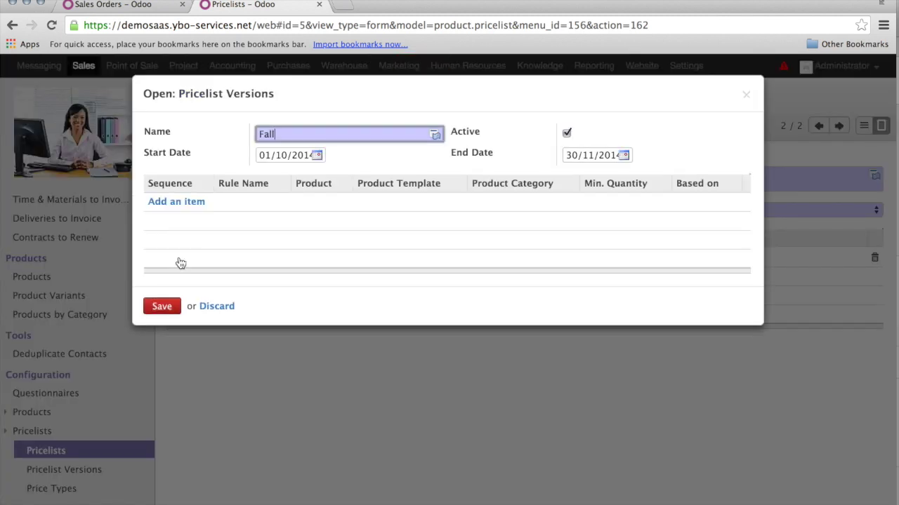
left_click(176, 202)
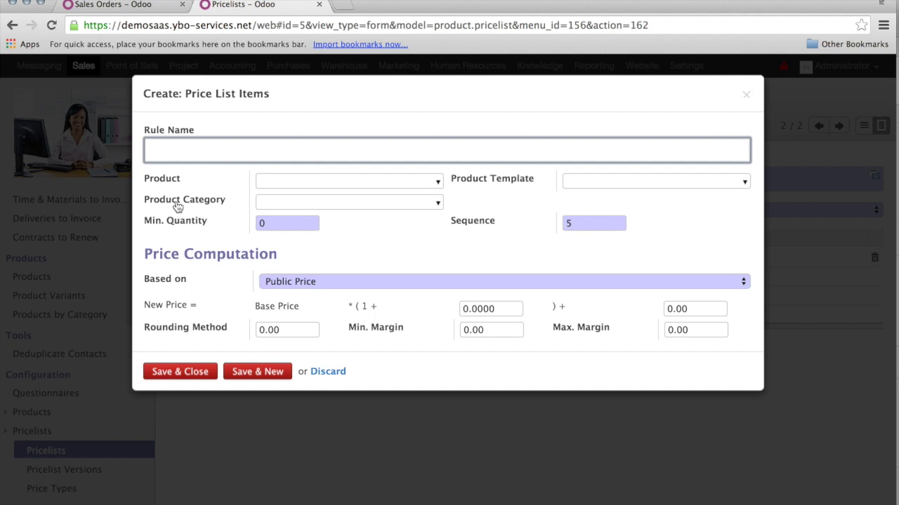
left_click(426, 182)
type("bla")
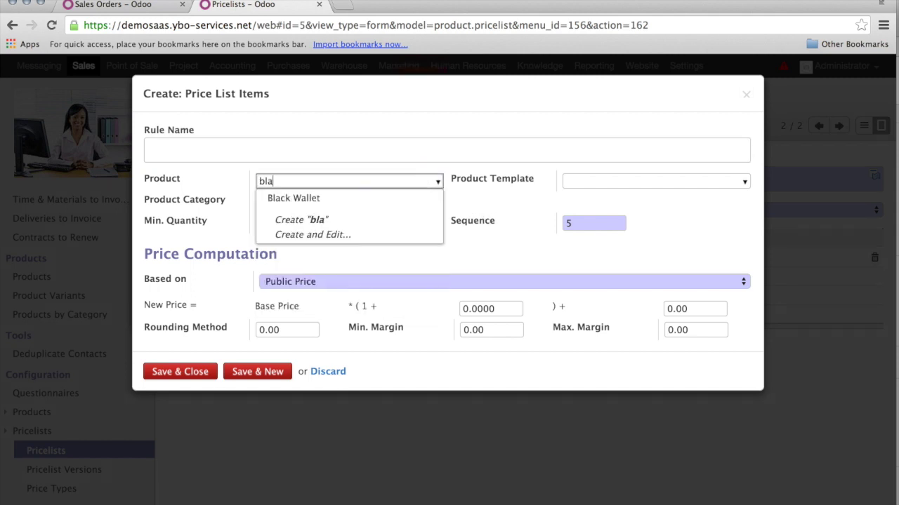
key("Down")
key("Down")
key("Up")
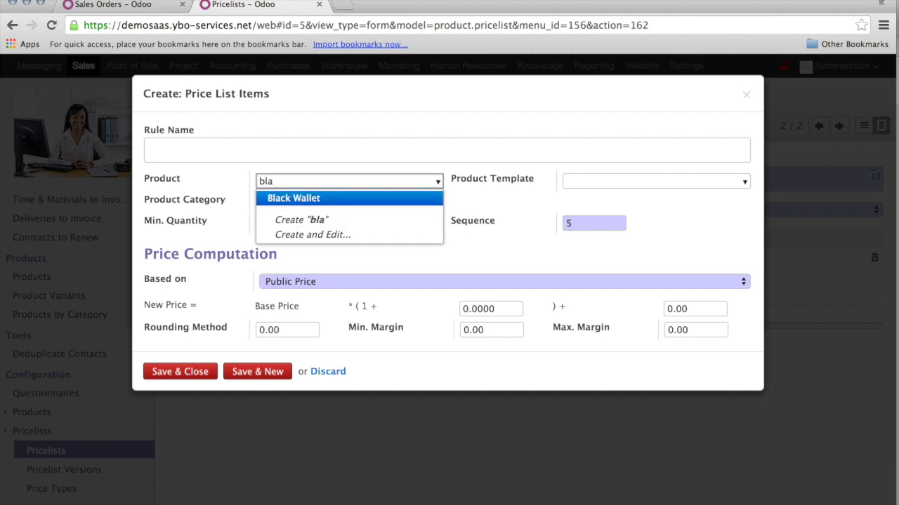
key("Return")
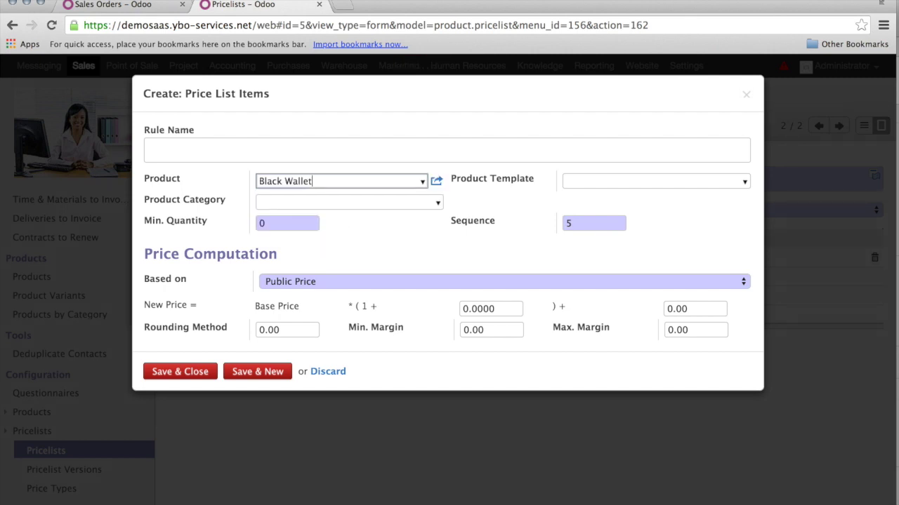
key("Tab")
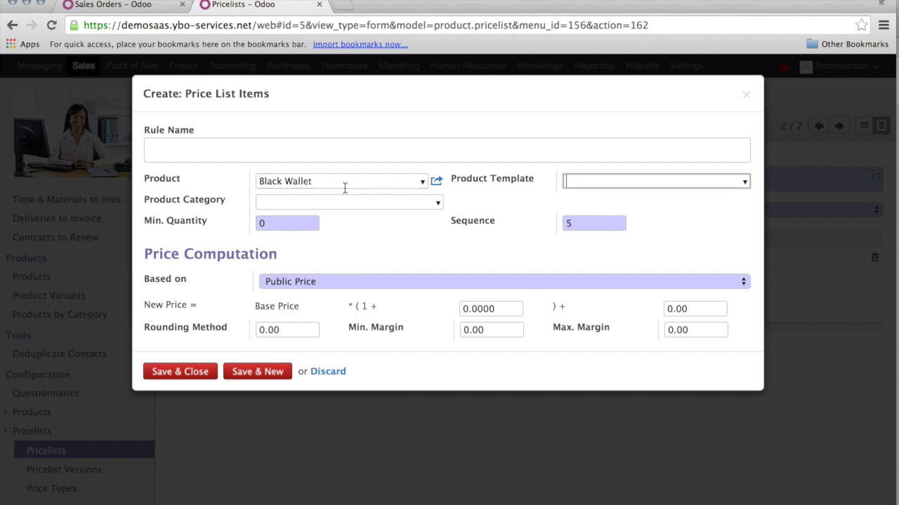
Name the new price rule 'Black Wallet'
left_click(201, 147)
type("Black Wallet")
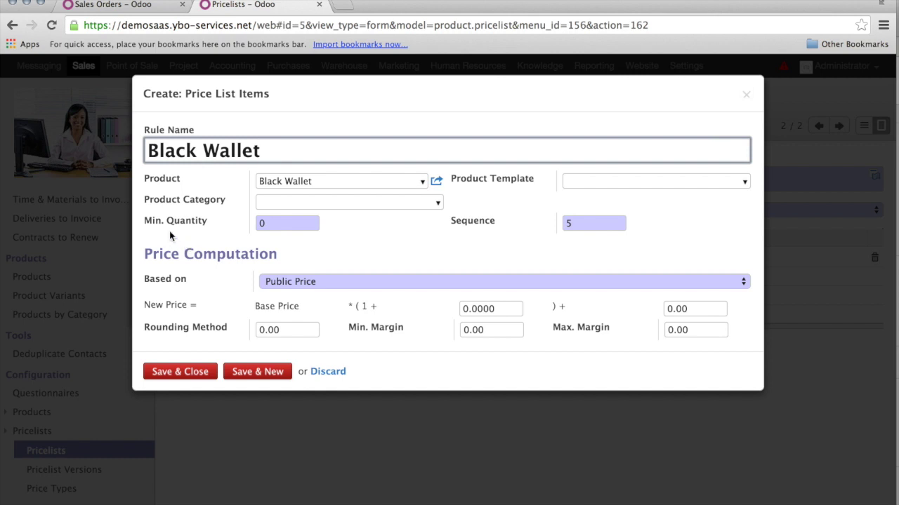
mouse_move(204, 221)
left_click(508, 311)
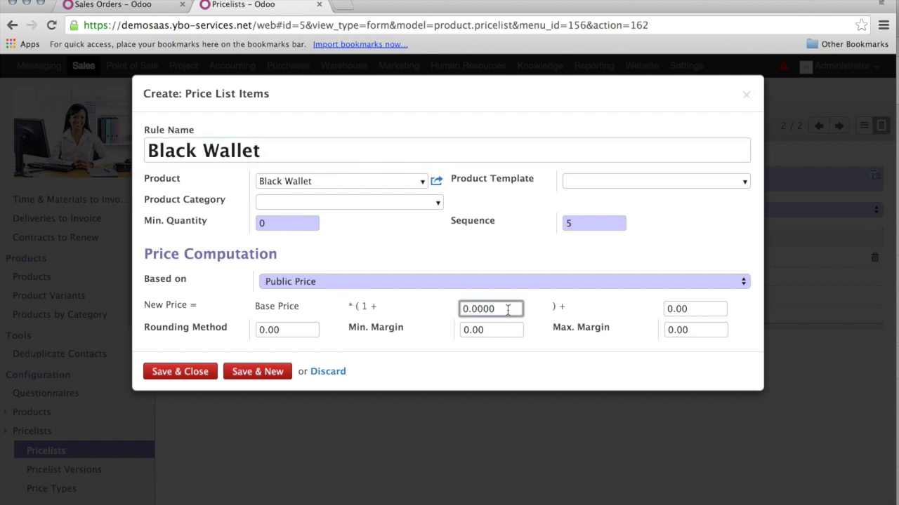
Give the Black Wallet rule a -0.4 price factor and save the rule and Fall version
double_click(508, 311)
key("BackSpace")
type("-0.4")
left_click(179, 372)
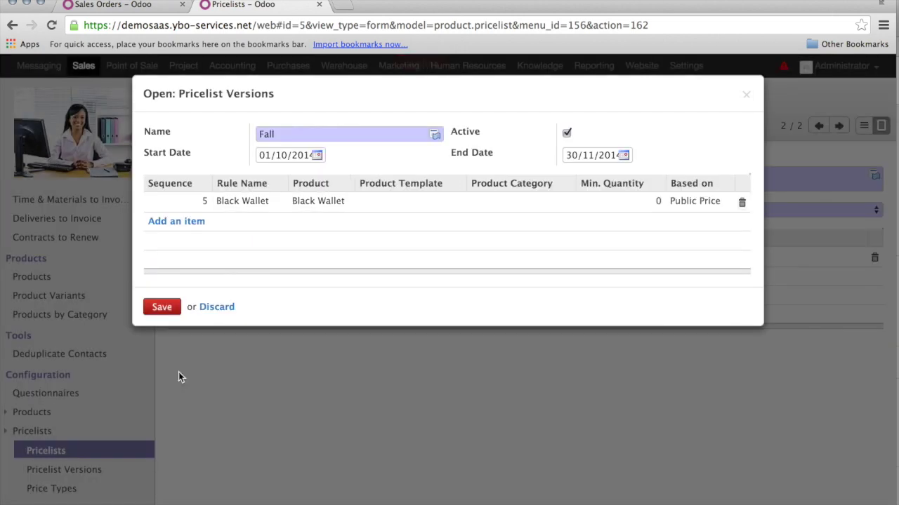
left_click(163, 308)
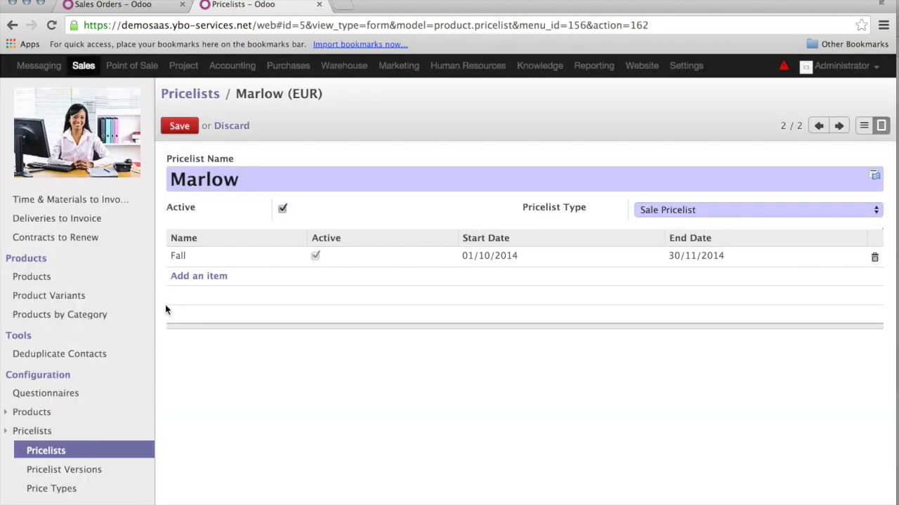
Save the Marlow pricelist and discard the unsaved quotation
left_click(183, 129)
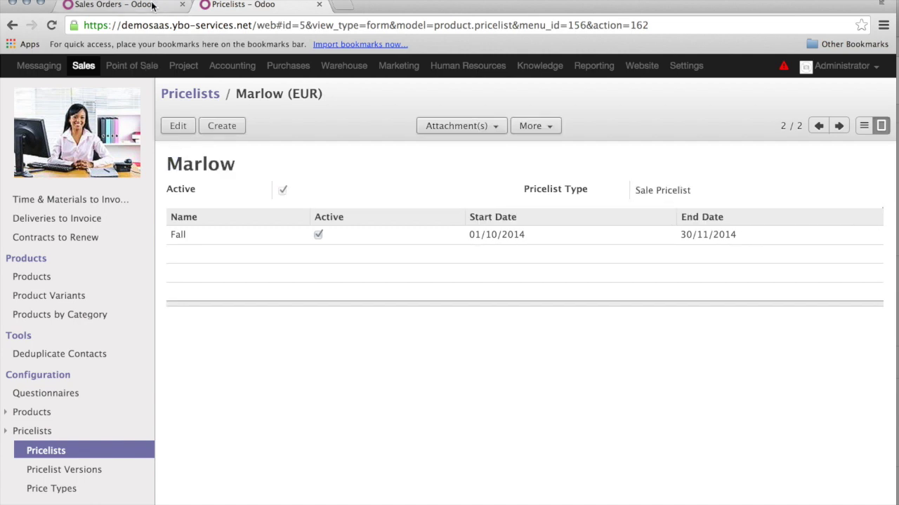
left_click(152, 6)
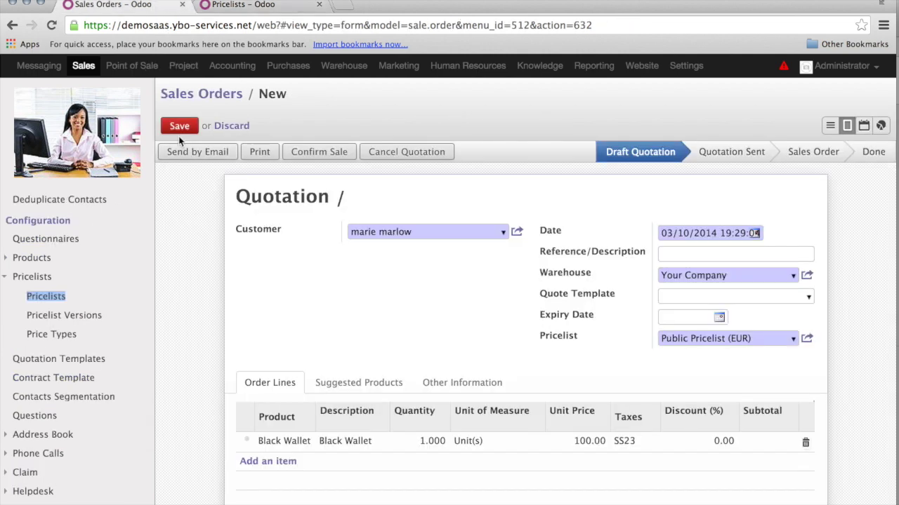
left_click(230, 128)
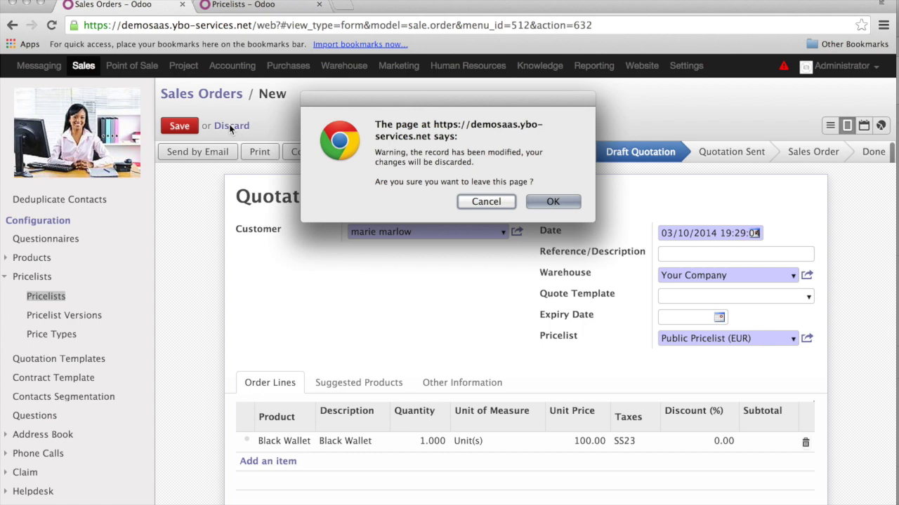
left_click(554, 202)
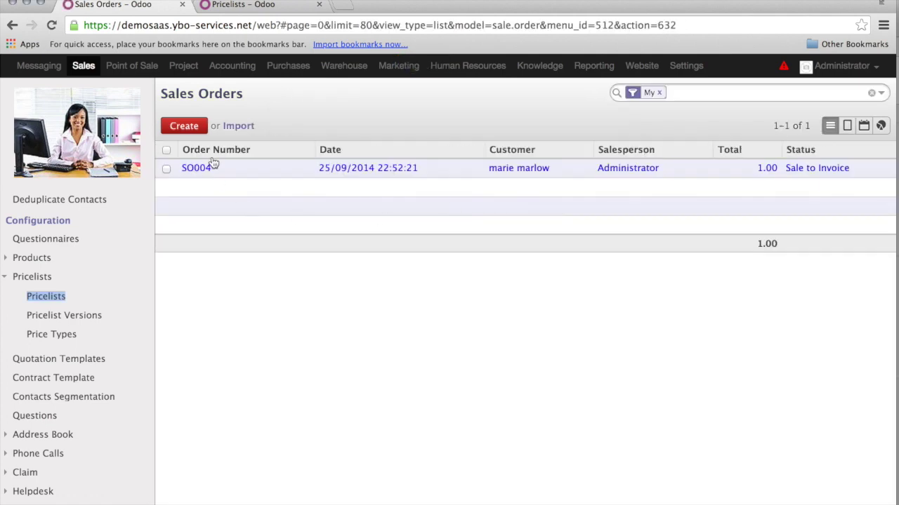
Create a new quotation for the customer using the Marlow (EUR) pricelist
left_click(184, 126)
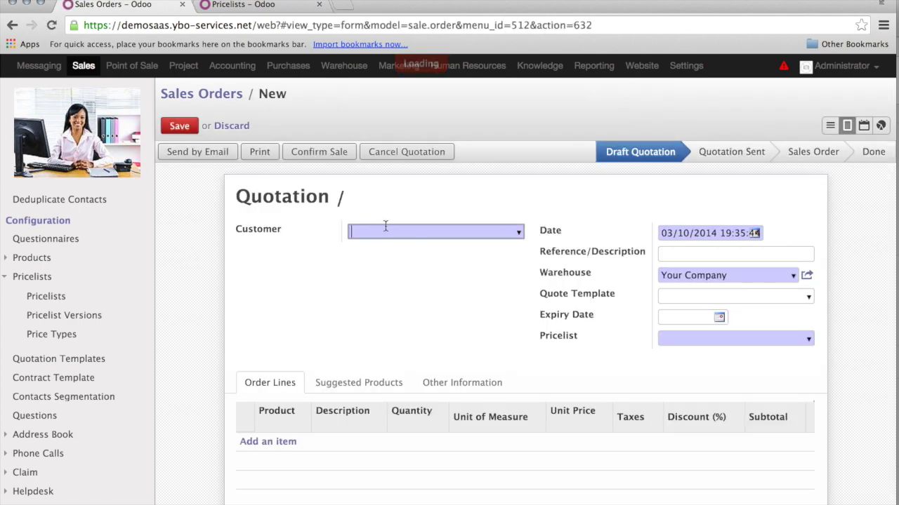
type("marie")
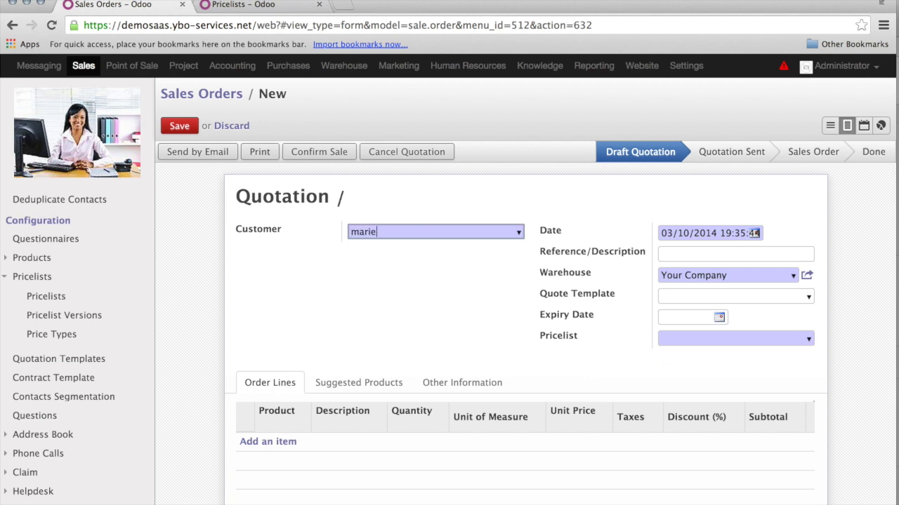
key("Return")
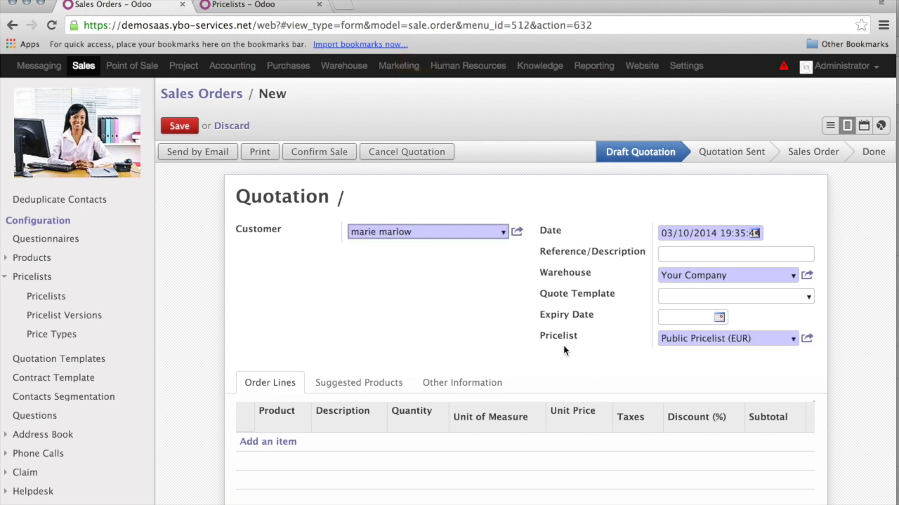
left_click(796, 340)
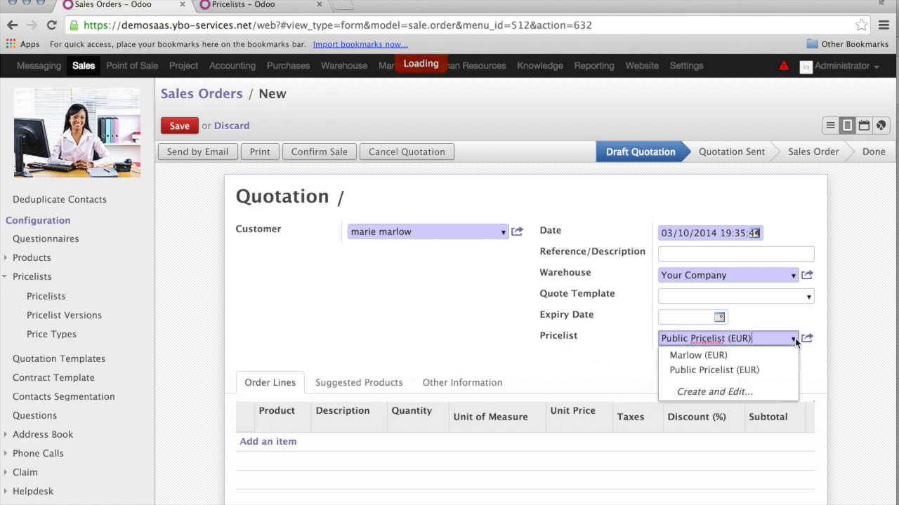
left_click(702, 356)
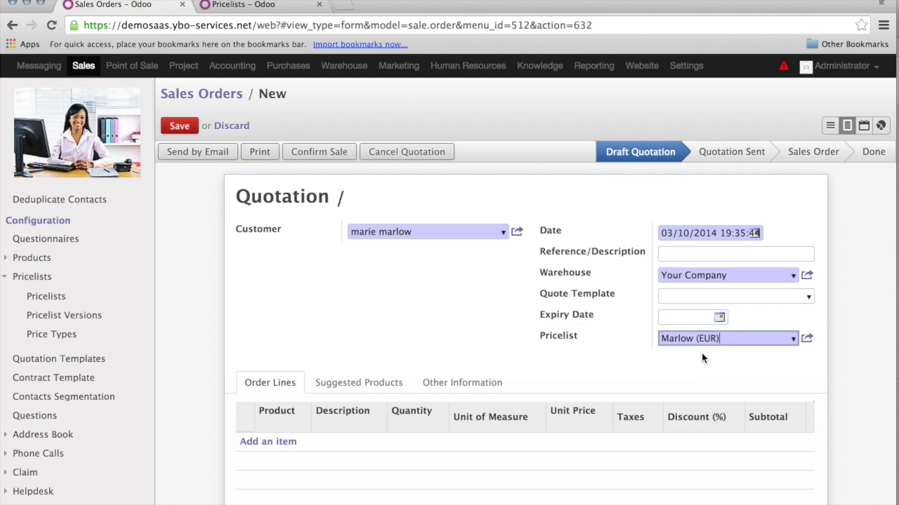
Set Marlow (EUR) as the customer's Sale Pricelist on the Sales & Purchases tab and save
left_click(518, 233)
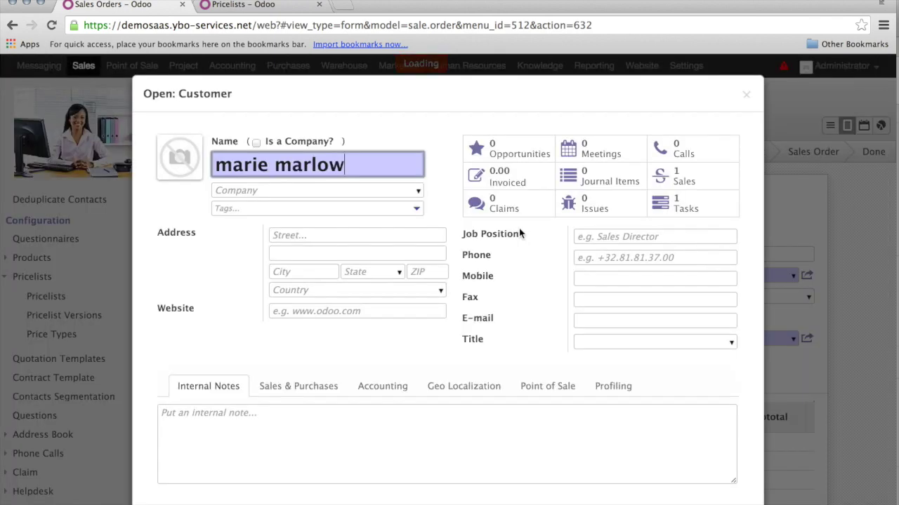
left_click(314, 388)
scroll(193, 442, "down", 5)
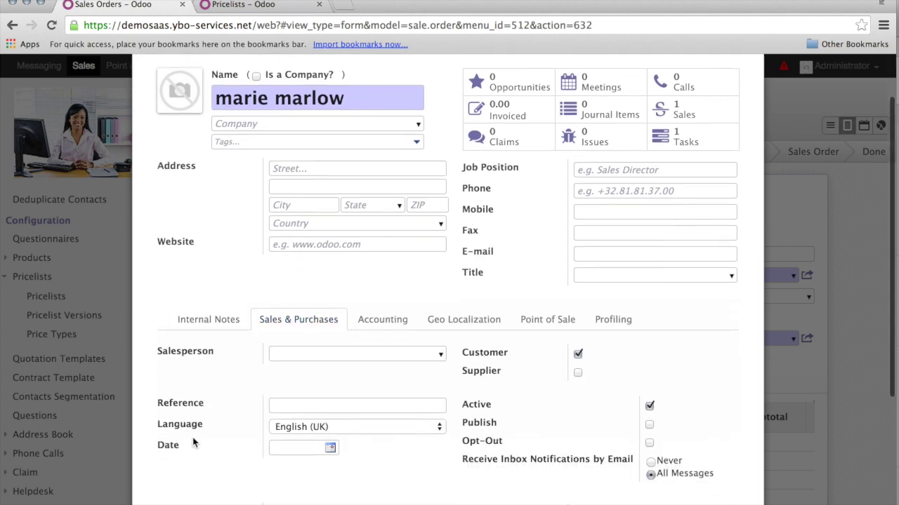
scroll(194, 442, "down", 1)
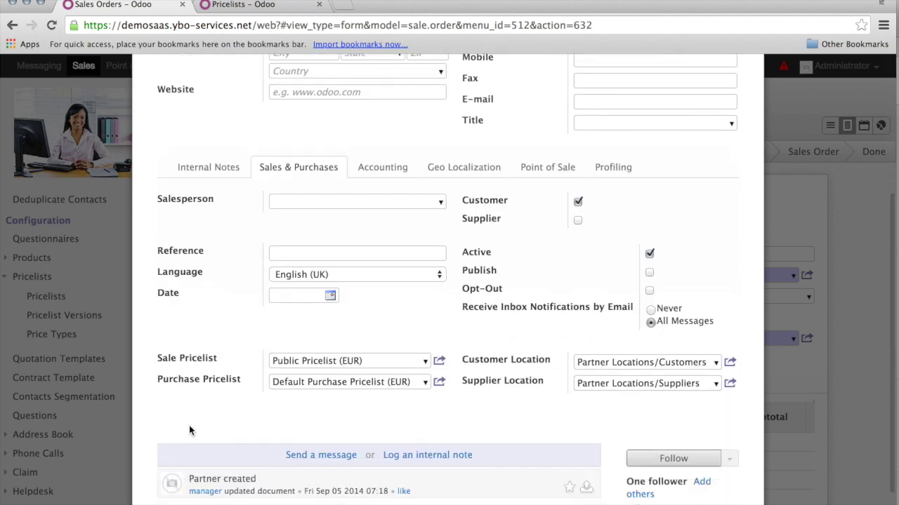
mouse_move(180, 365)
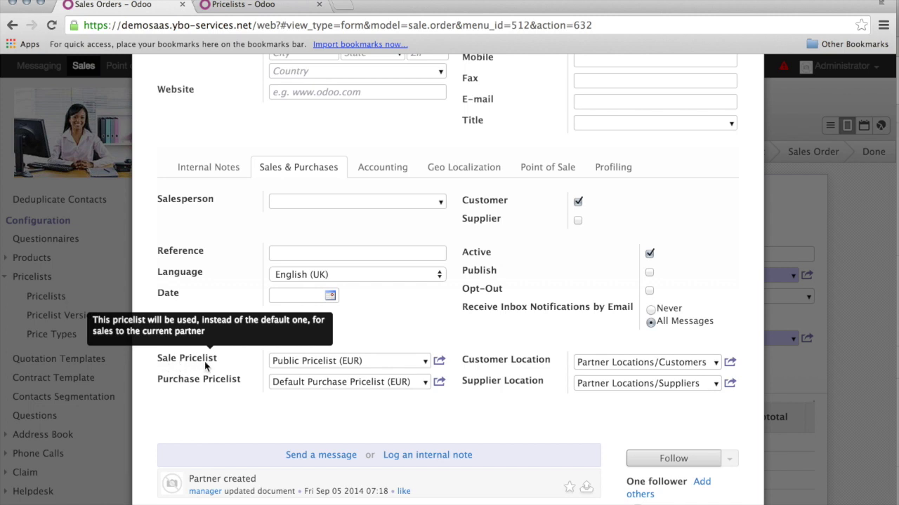
left_click(427, 361)
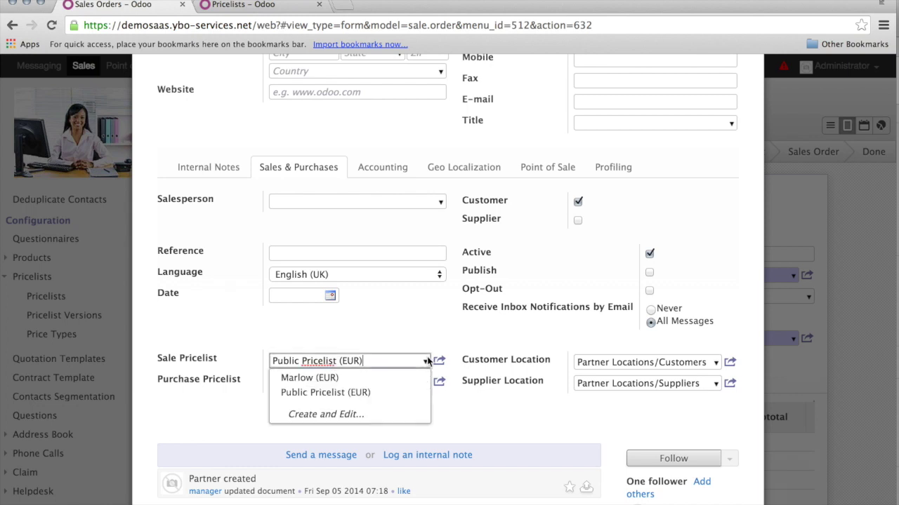
left_click(358, 379)
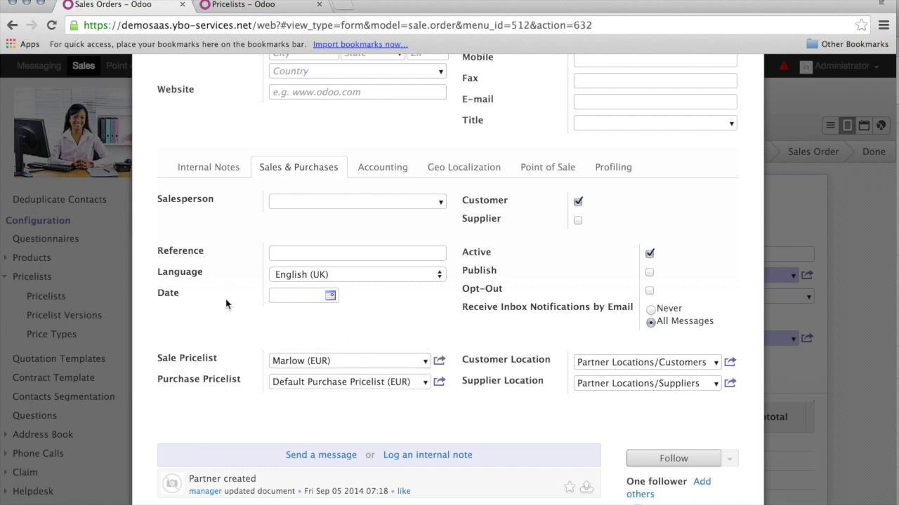
scroll(227, 305, "up", 3)
scroll(210, 327, "down", 5)
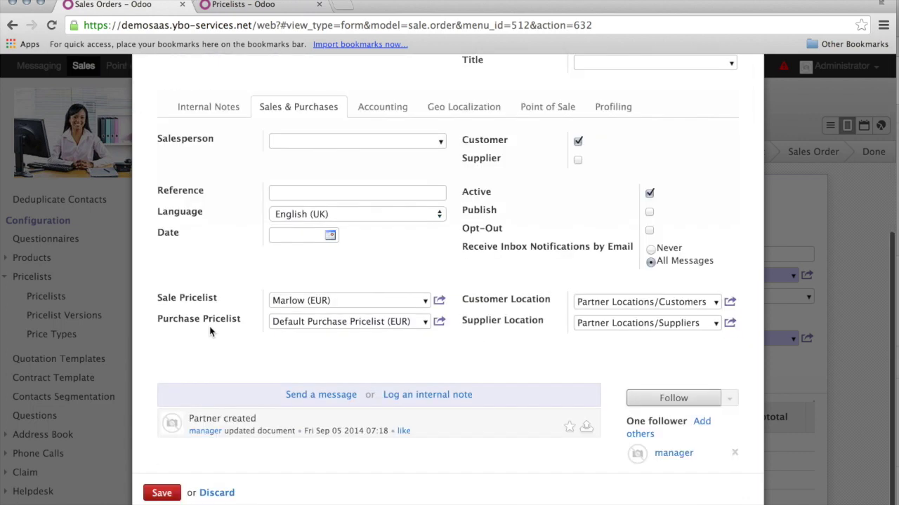
left_click(162, 493)
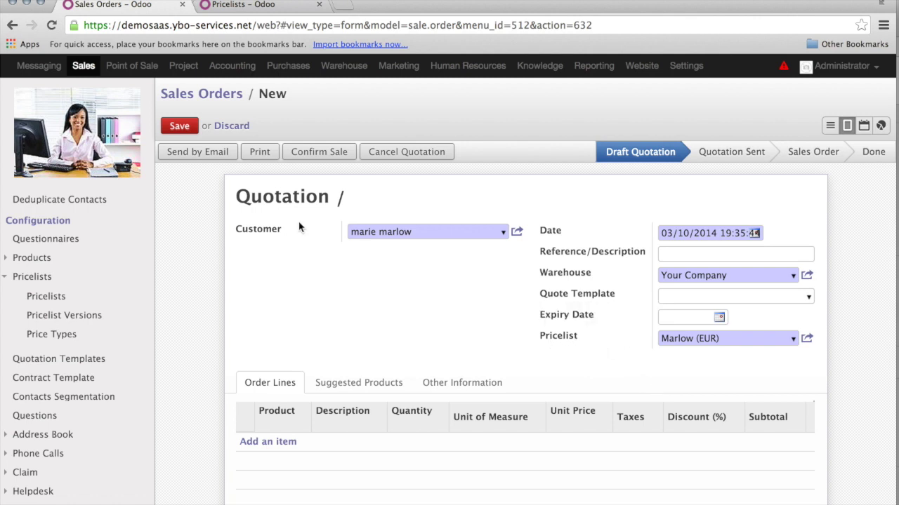
Discard the current quotation and create a new one for the customer
left_click(234, 125)
left_click(566, 200)
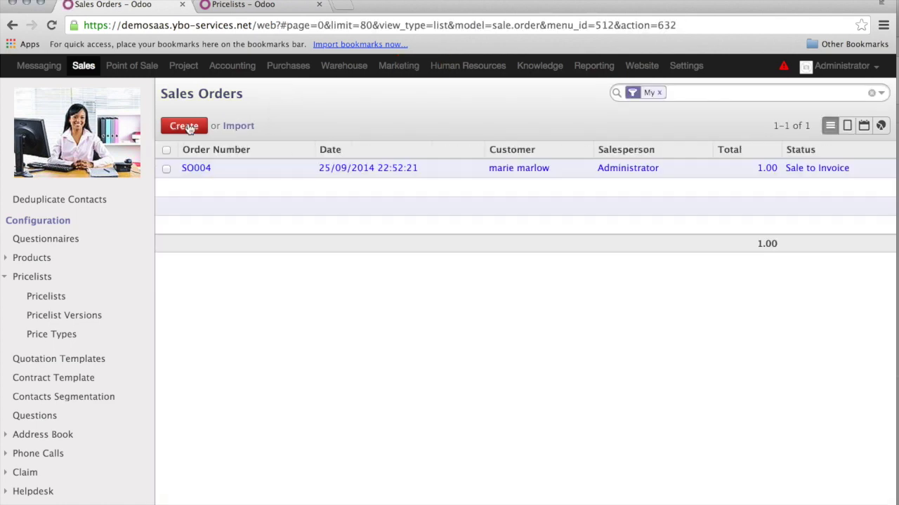
left_click(184, 126)
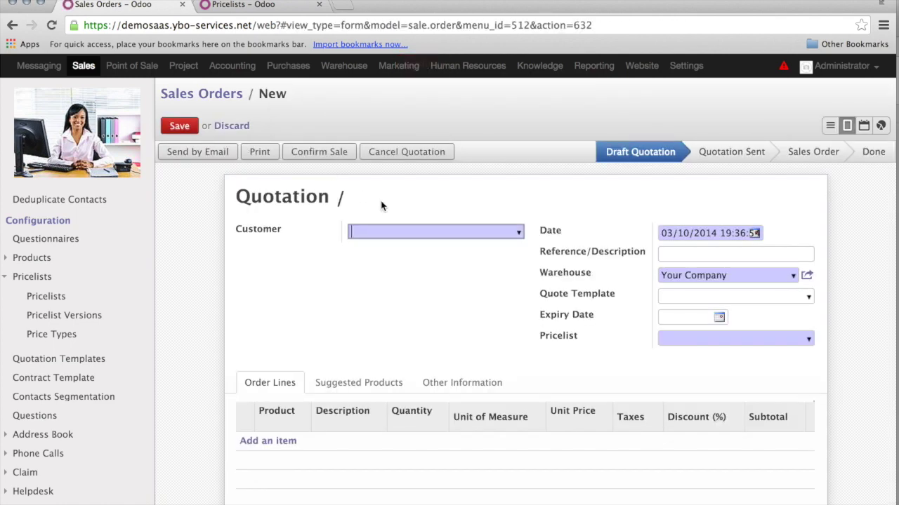
type("marlow")
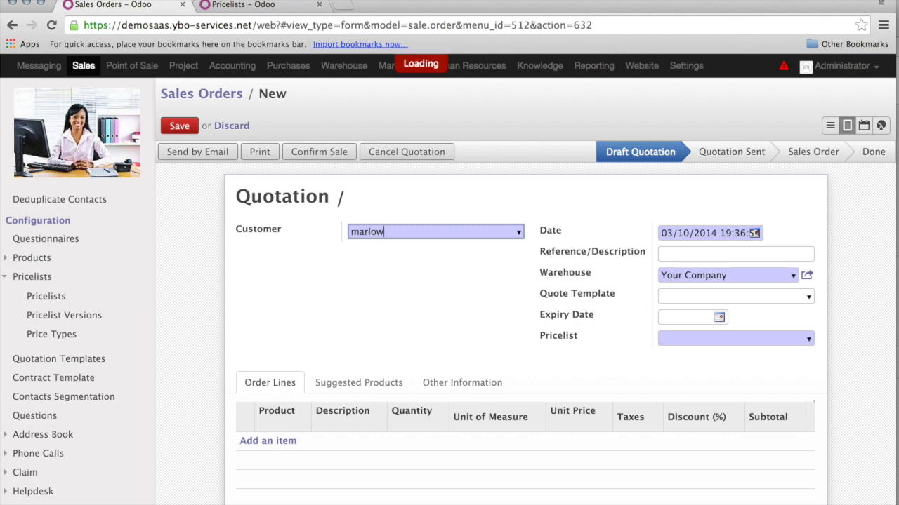
key("Down")
key("Return")
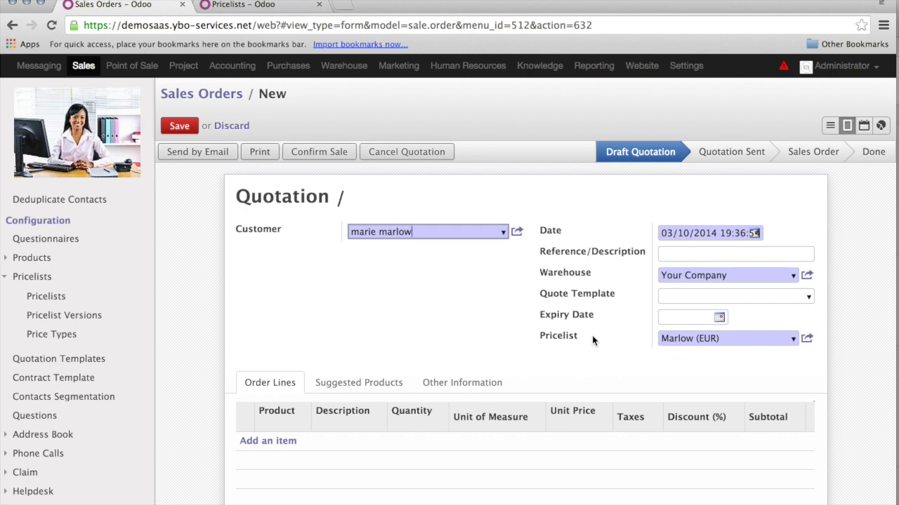
Add a Black Wallet line to the quotation, now priced at 60.00
scroll(593, 339, "down", 2)
scroll(594, 341, "down", 2)
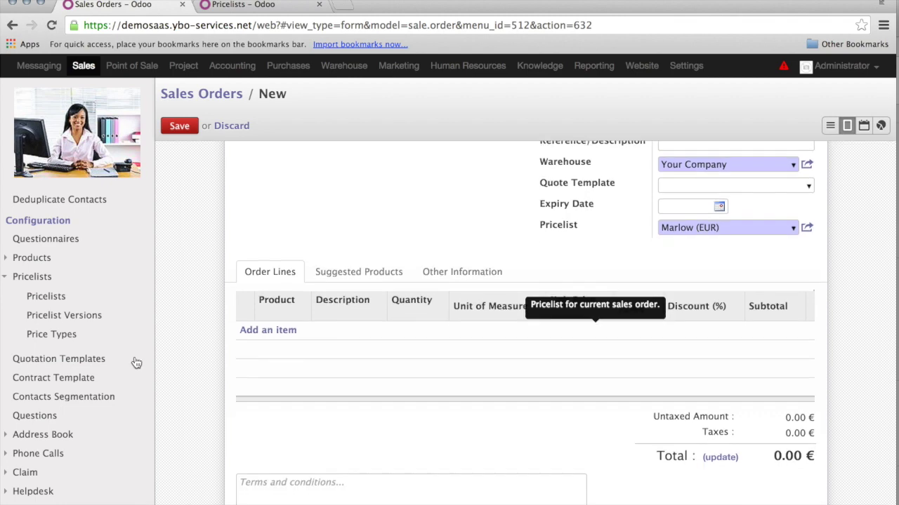
left_click(268, 317)
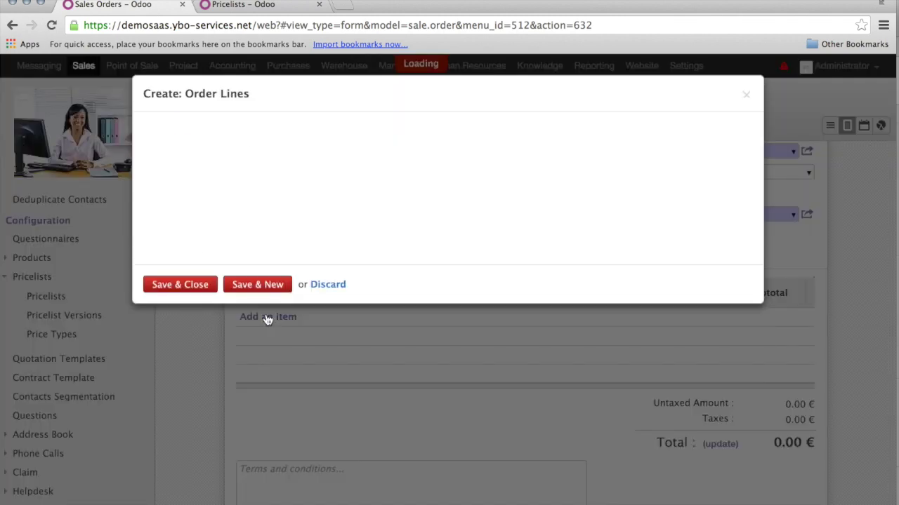
type("blac")
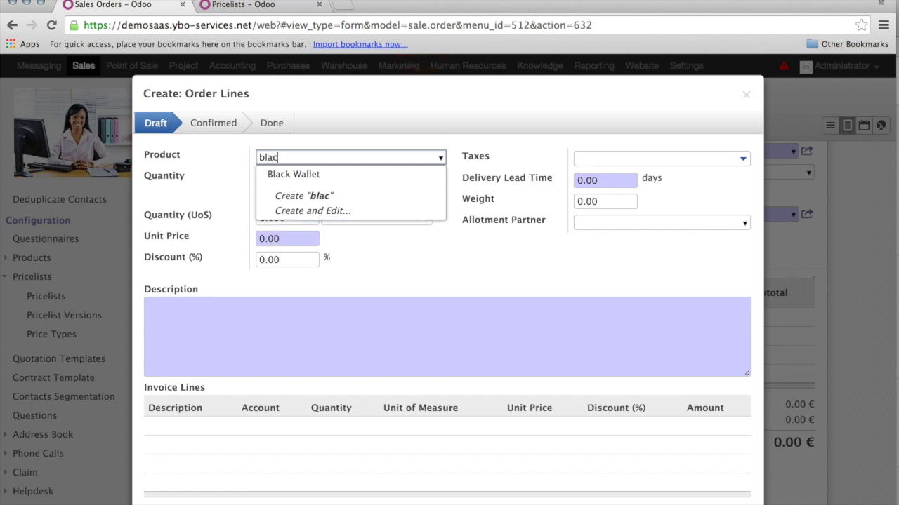
key("Down")
key("Return")
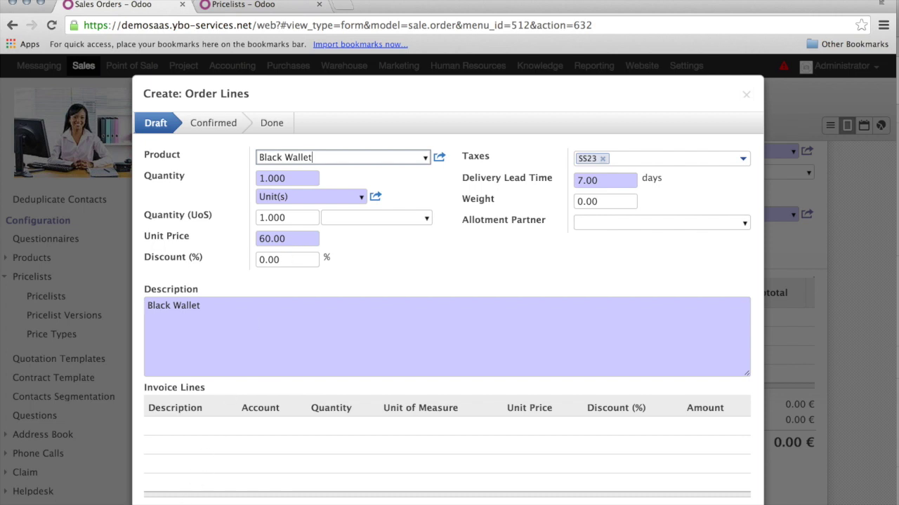
left_click(176, 504)
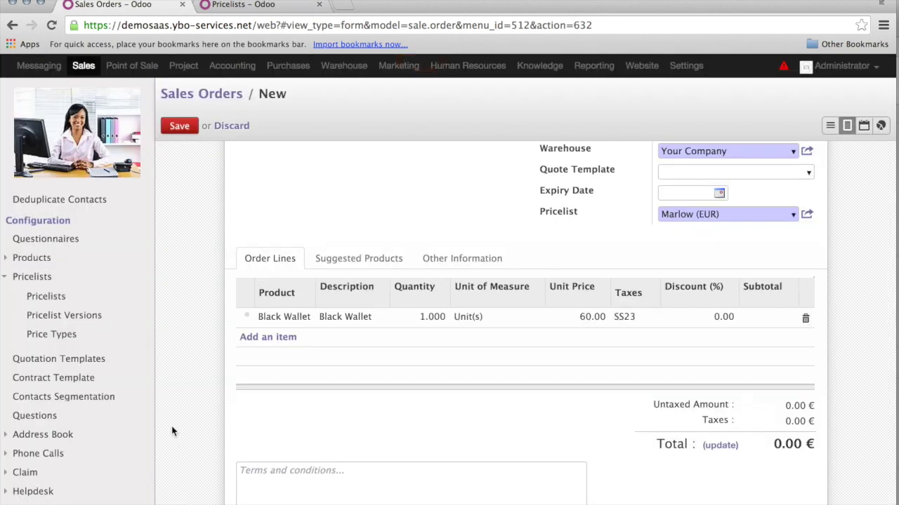
left_click(259, 5)
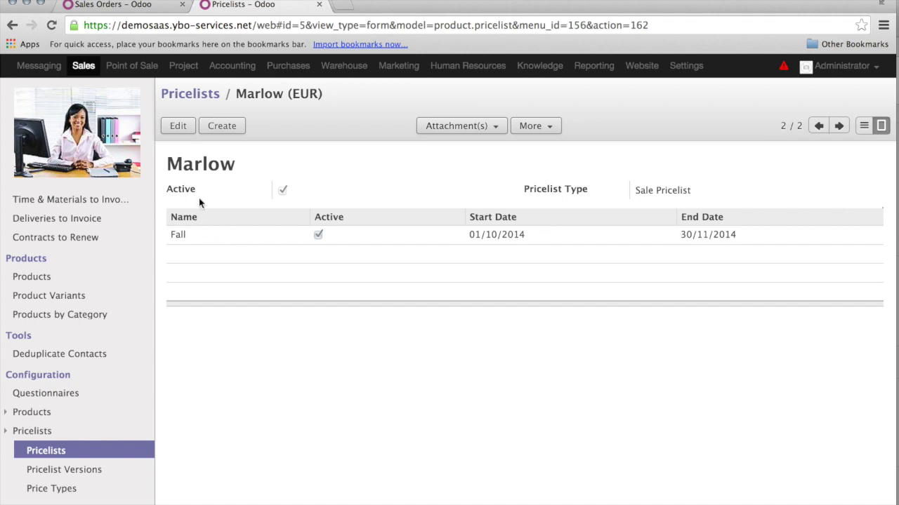
In the Marlow pricelist's Fall version, change the Black Wallet rule to discount -1 and surcharge 45
left_click(179, 126)
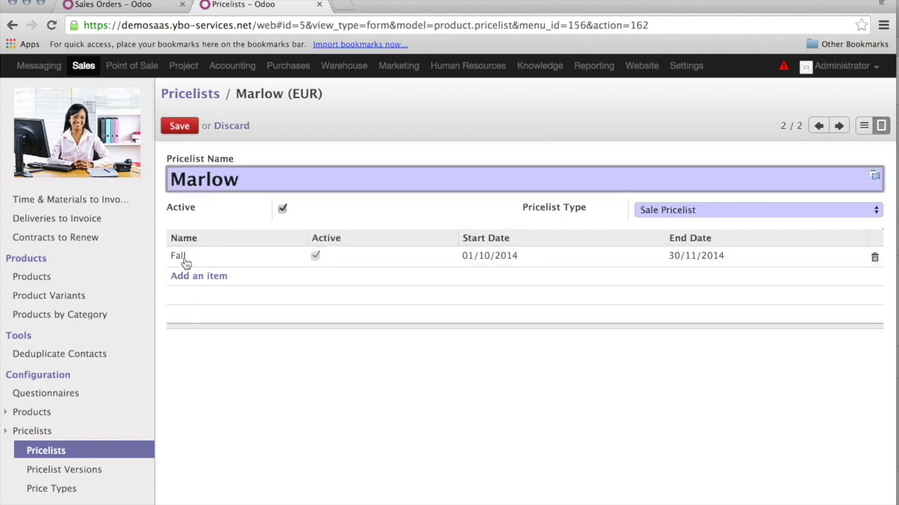
left_click(185, 260)
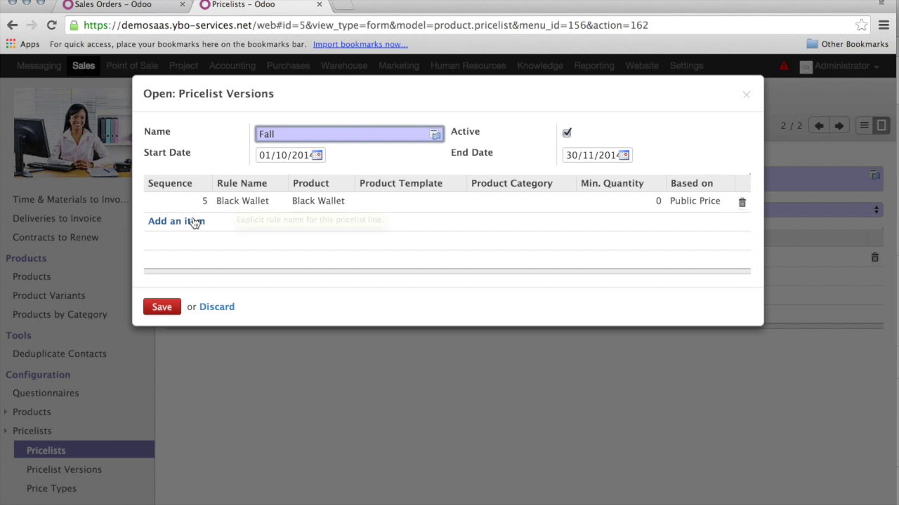
left_click(253, 203)
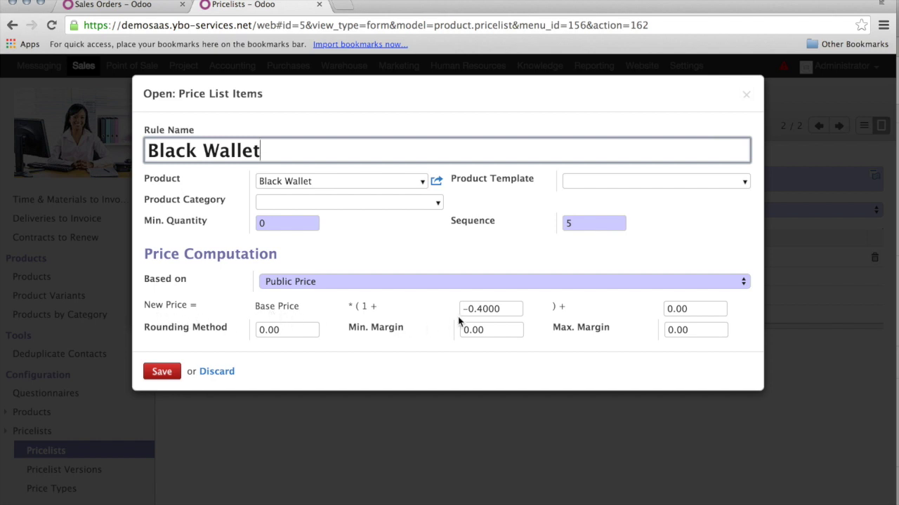
triple_click(512, 308)
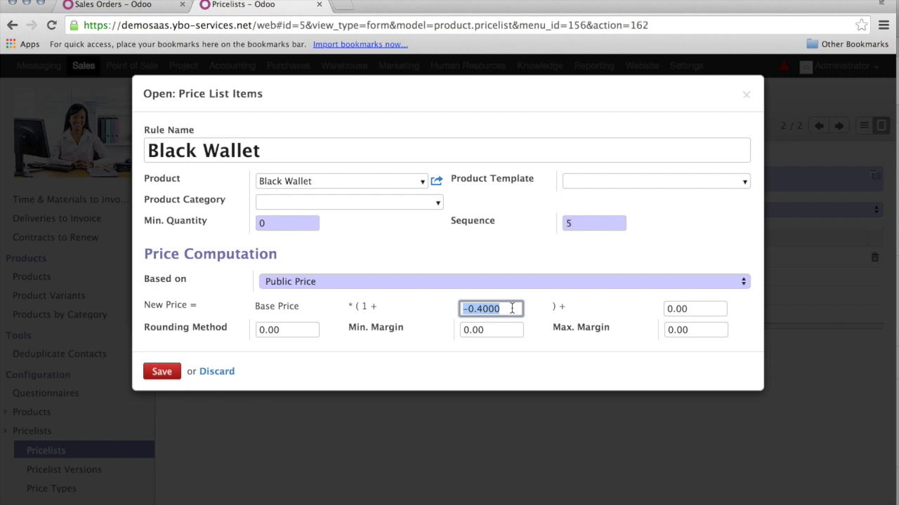
type("-")
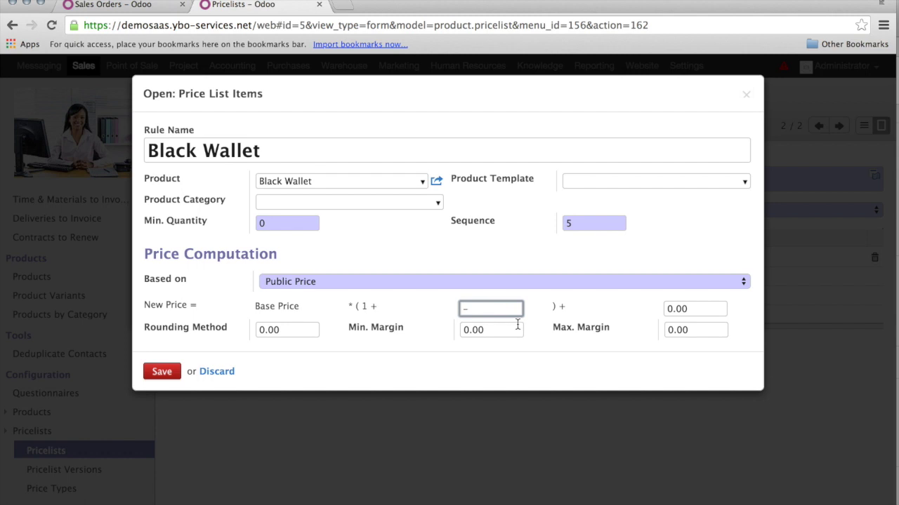
type("1")
left_click(707, 311)
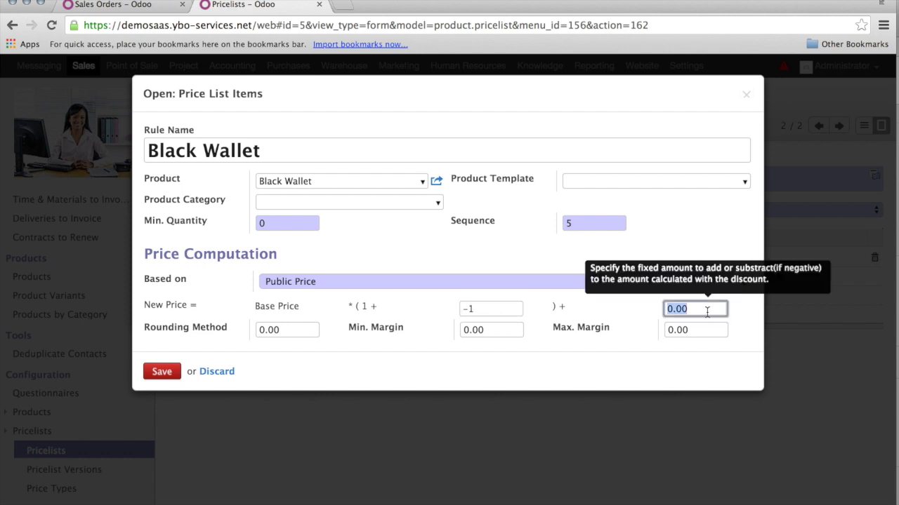
type("45")
left_click(163, 374)
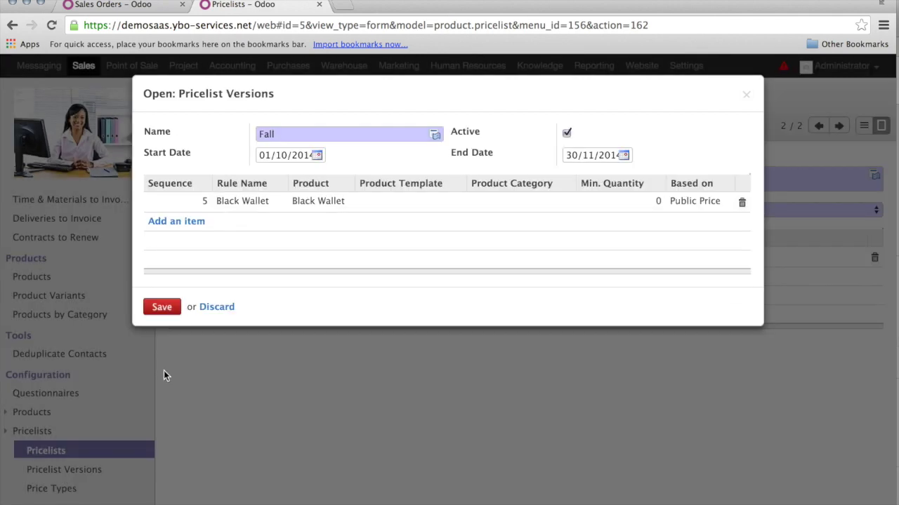
Save the Fall version and the Marlow pricelist, then return to the sales order
left_click(166, 308)
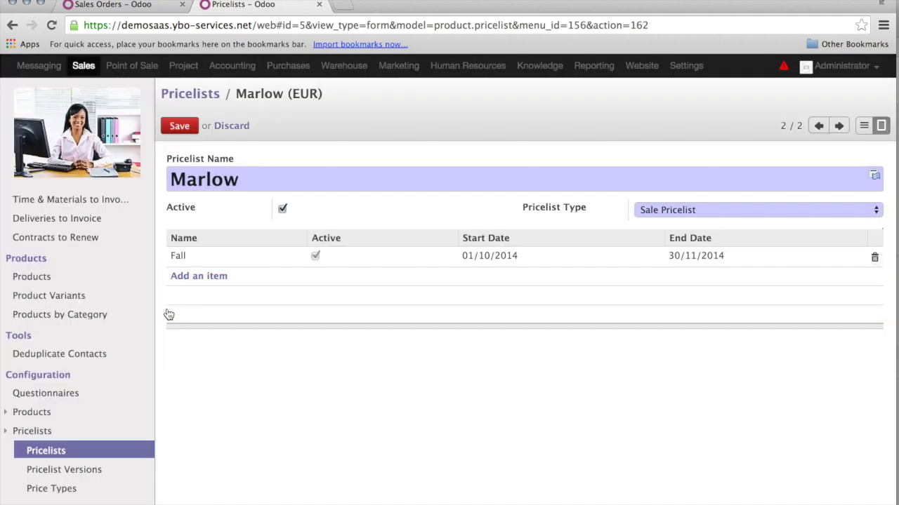
left_click(184, 126)
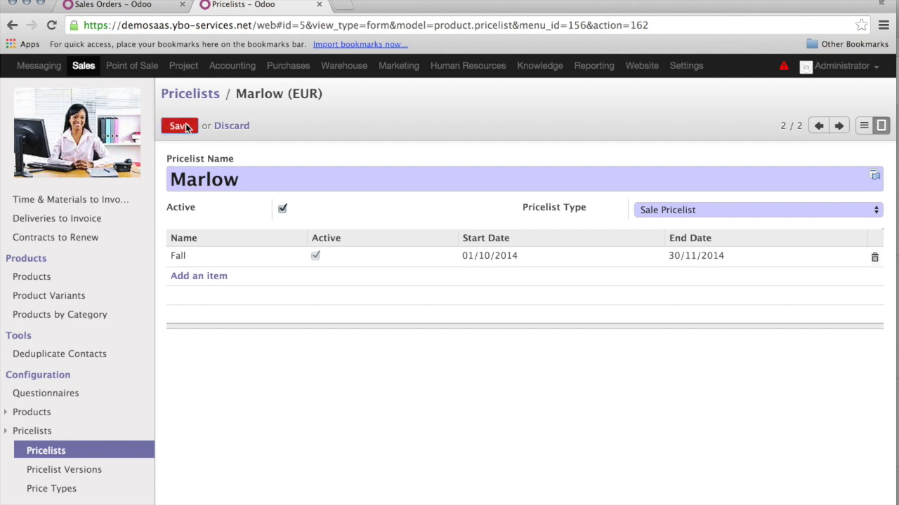
left_click(134, 4)
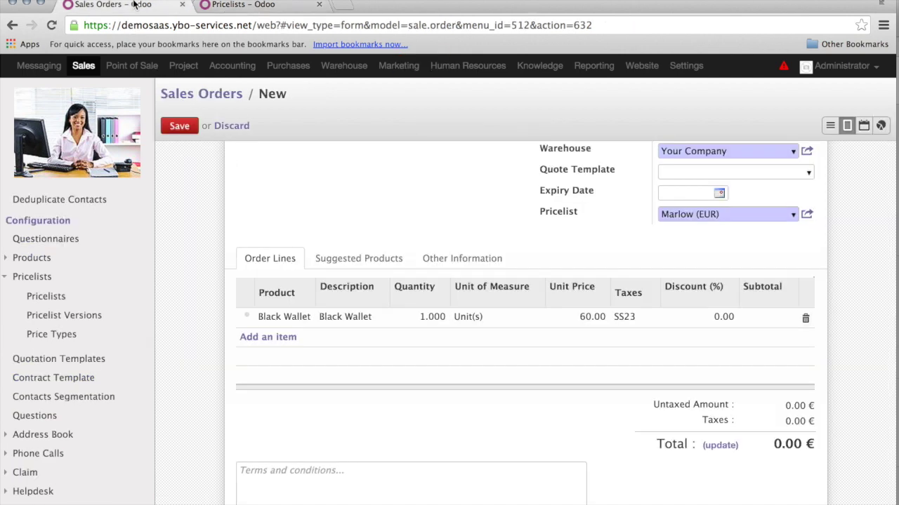
Start a new order line on the Marlow-priced quotation
scroll(273, 172, "up", 4)
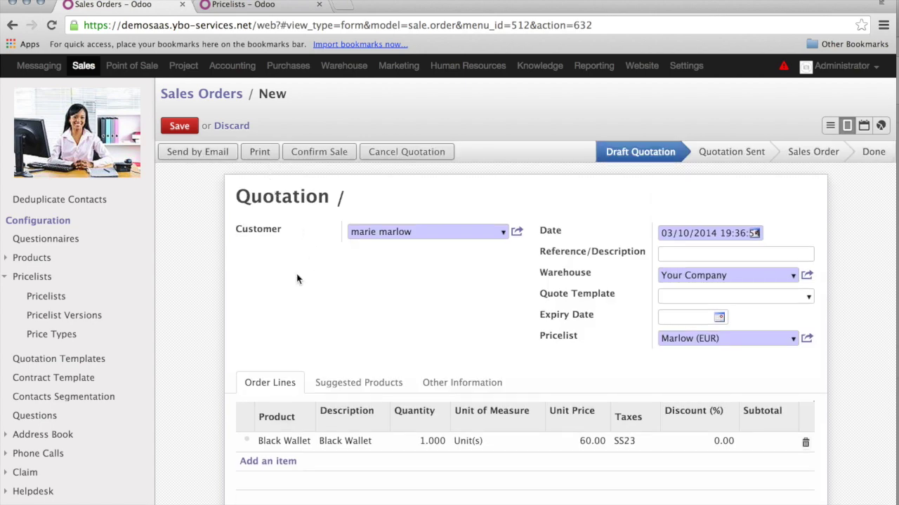
scroll(296, 284, "down", 1)
scroll(296, 284, "down", 3)
scroll(271, 325, "down", 1)
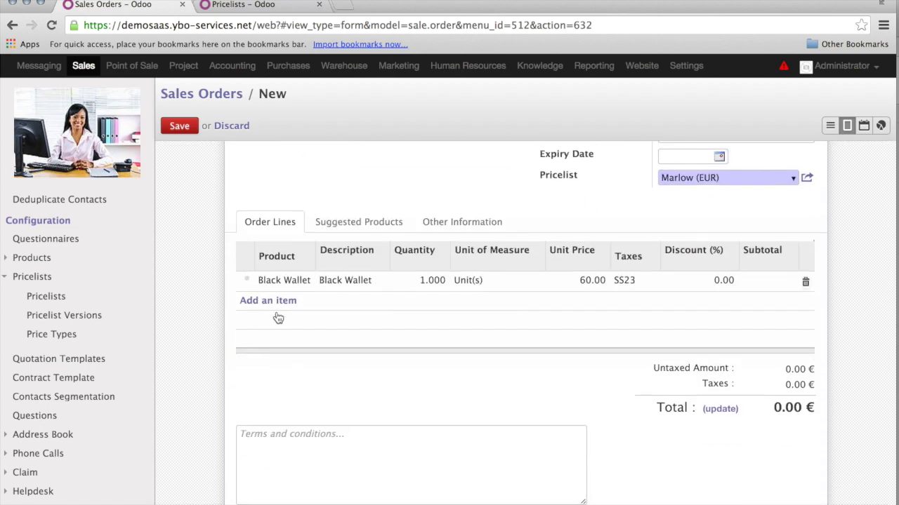
left_click(279, 302)
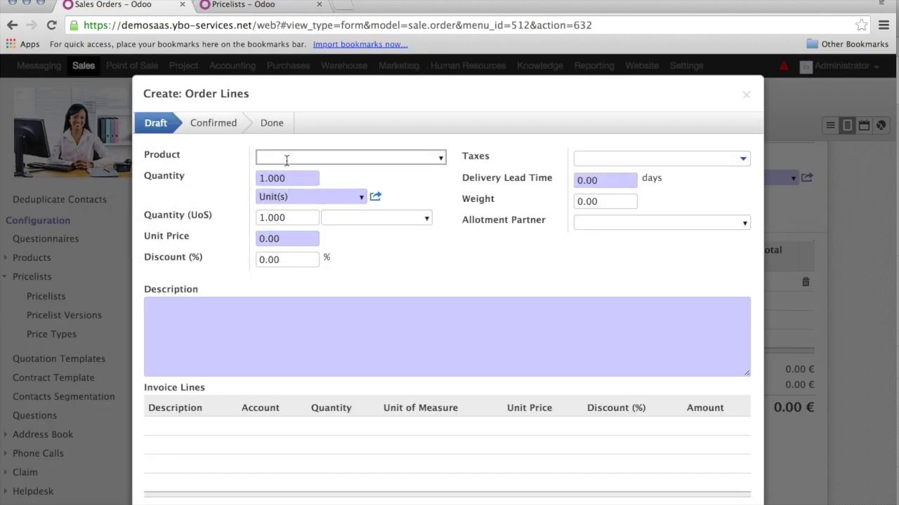
Add a second Black Wallet line, found by typing 'bla', which is priced at 45.00
type("bla")
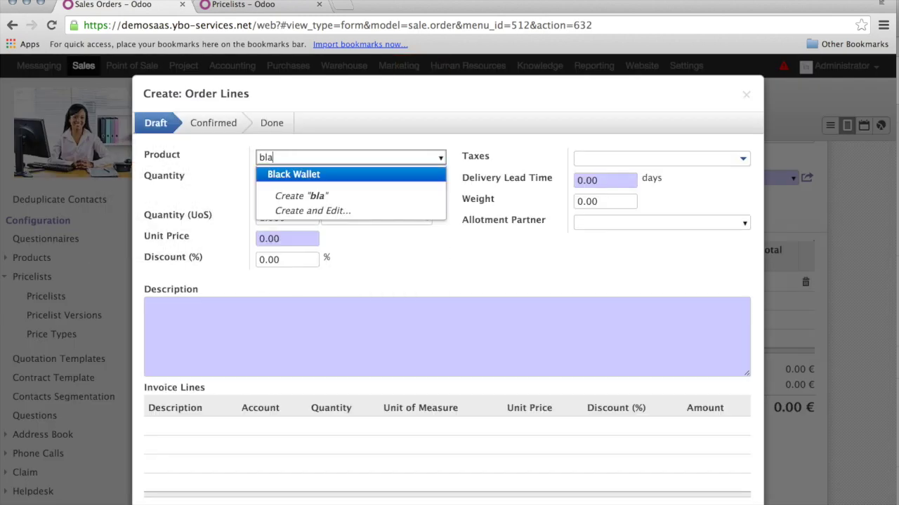
key("Return")
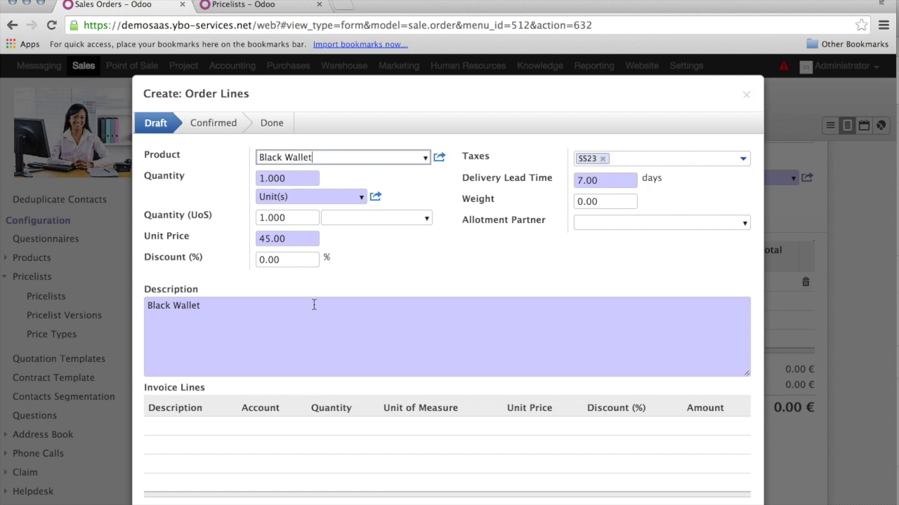
scroll(314, 305, "down", 1)
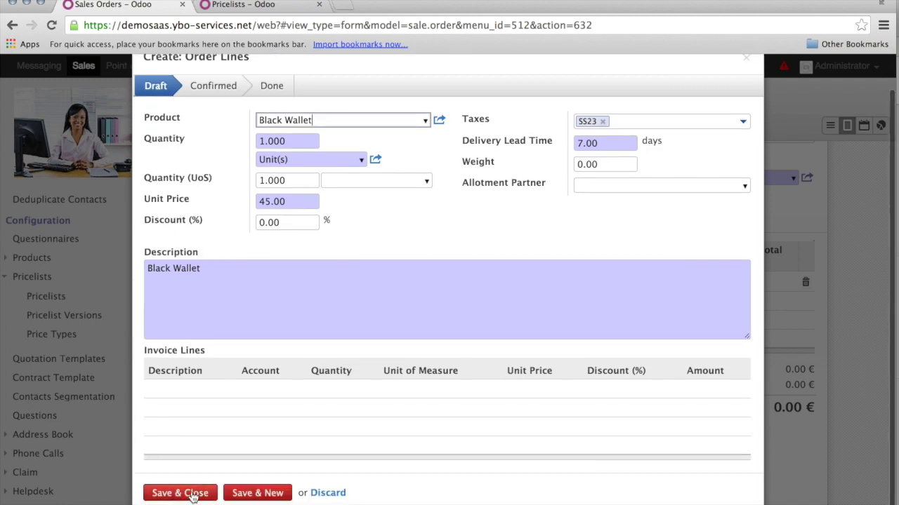
left_click(191, 496)
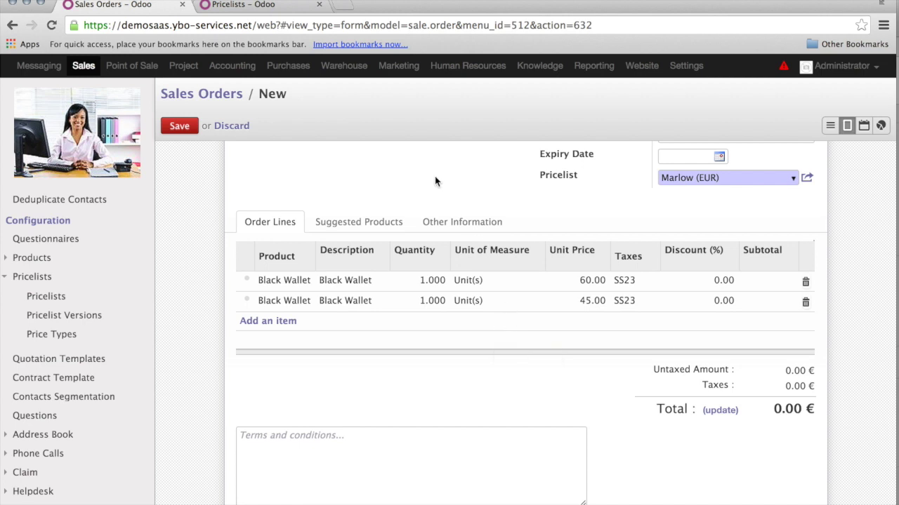
scroll(434, 181, "up", 5)
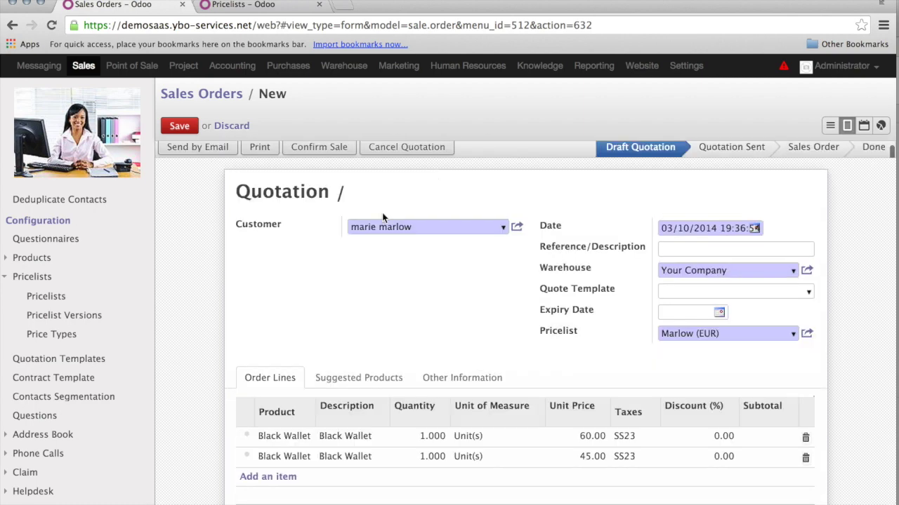
key("ctrl+Tab")
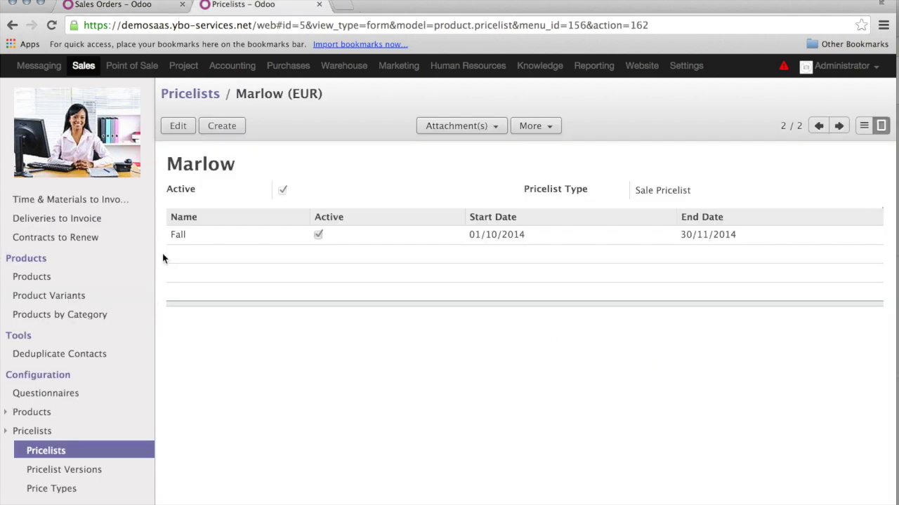
Edit the Marlow pricelist's Fall version and start a new price rule in it
left_click(177, 127)
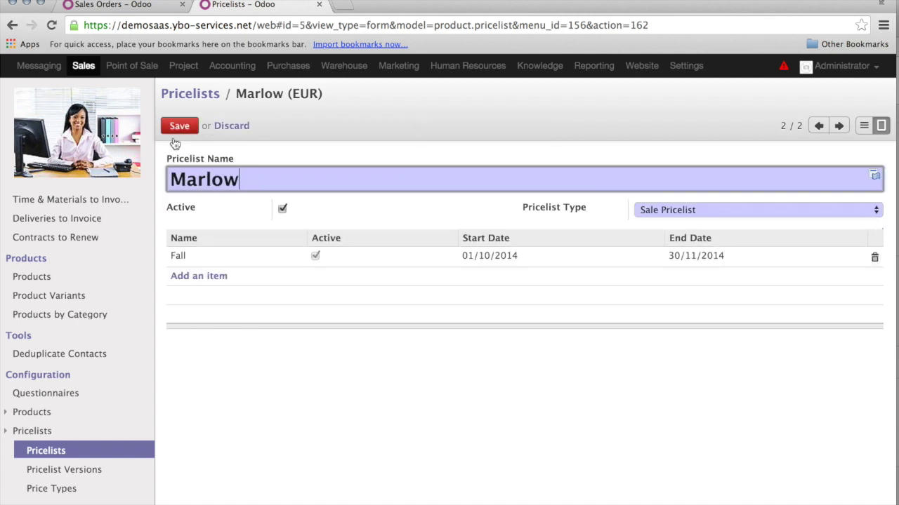
left_click(178, 258)
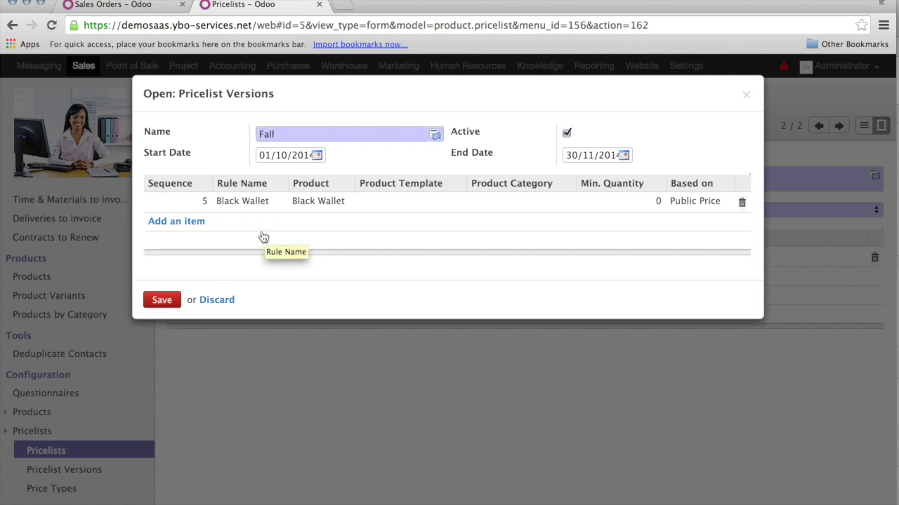
left_click(194, 222)
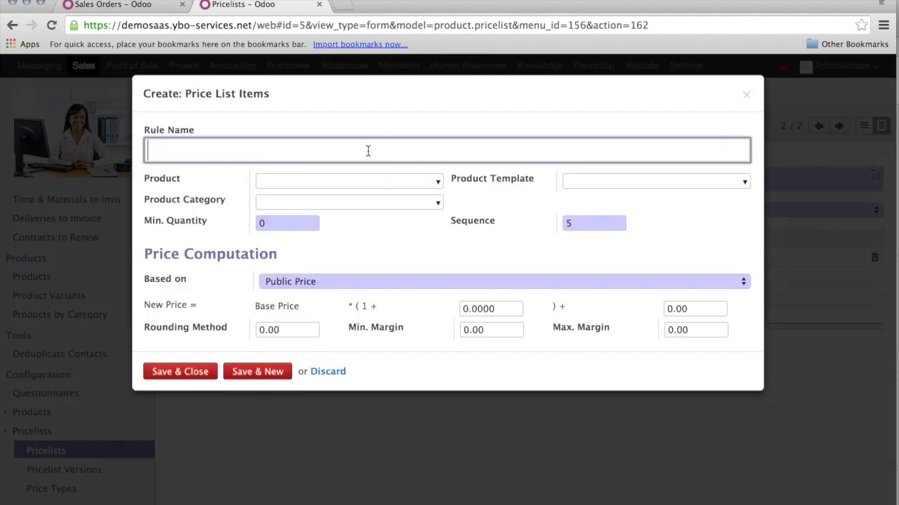
Create a rule named Goods for the Goods category with a -0.2 multiplier at sequence 10
type("Goods")
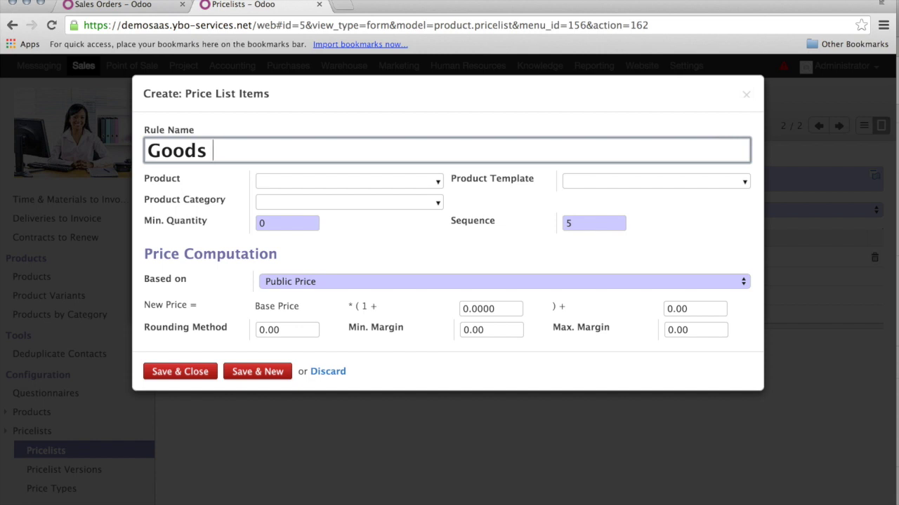
left_click(439, 205)
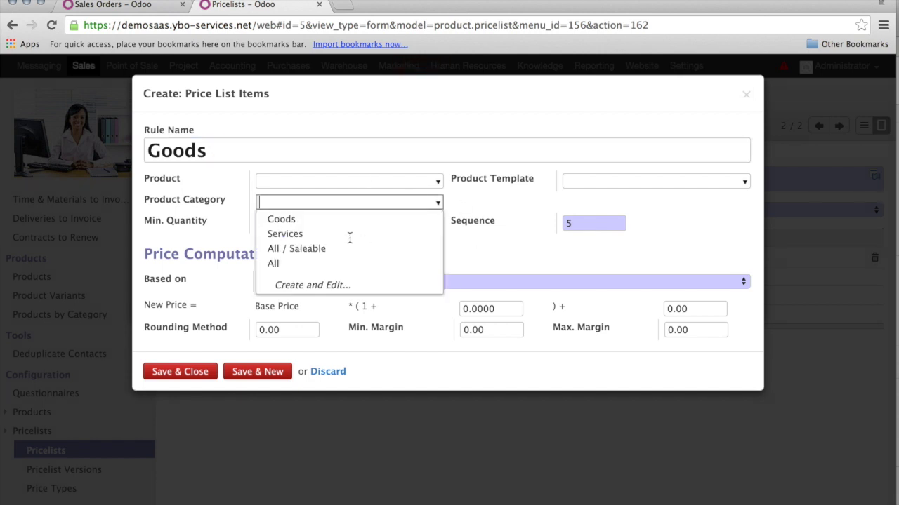
left_click(342, 223)
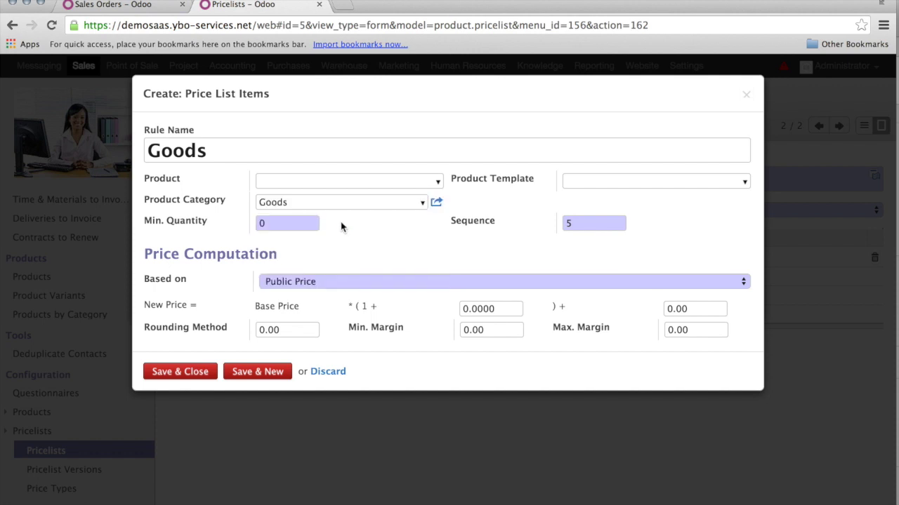
double_click(498, 303)
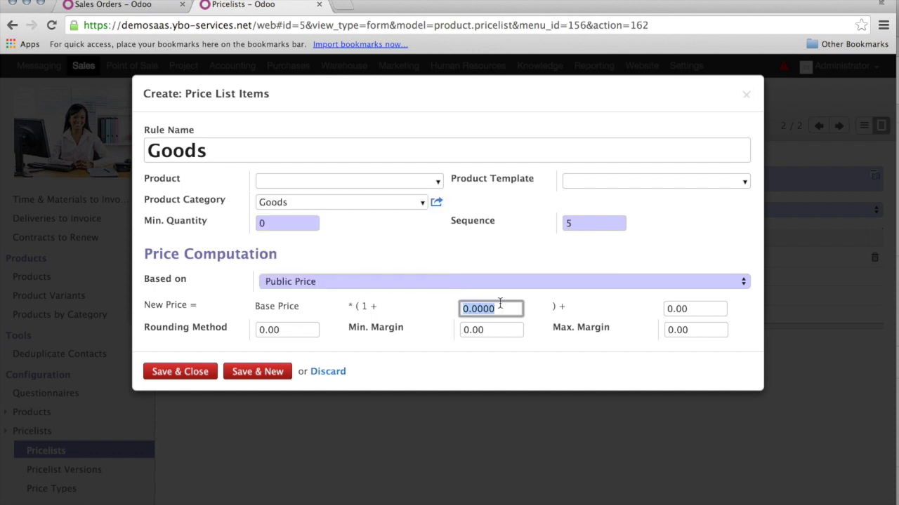
type("-")
type("0")
type(".")
type(".")
type("2")
left_click(589, 223)
key("BackSpace")
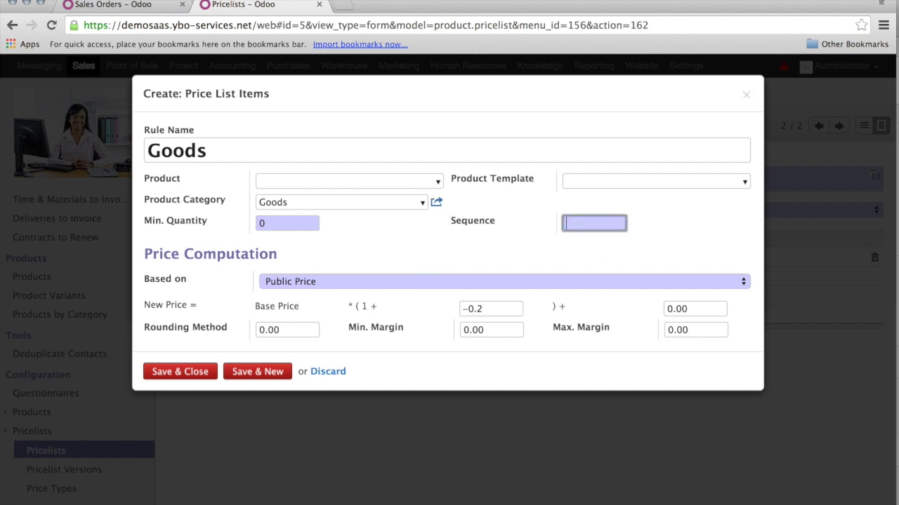
type("19")
key("BackSpace")
type("0")
left_click(181, 371)
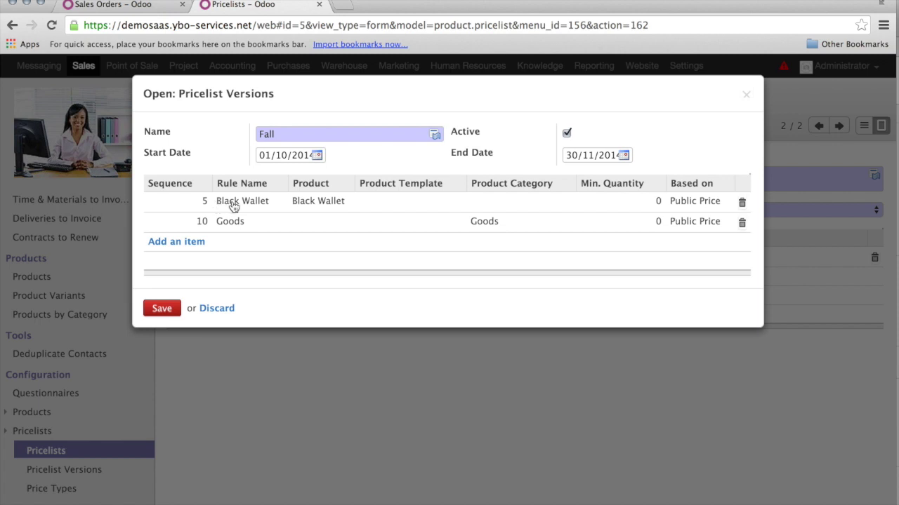
Save the Fall version's Goods rule and the Marlow pricelist, then return to the quotation
mouse_move(160, 204)
mouse_move(413, 209)
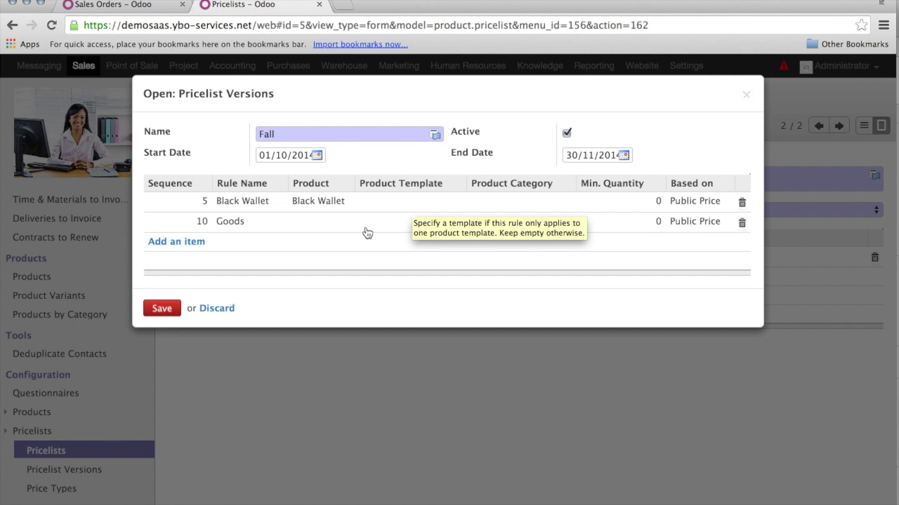
mouse_move(327, 231)
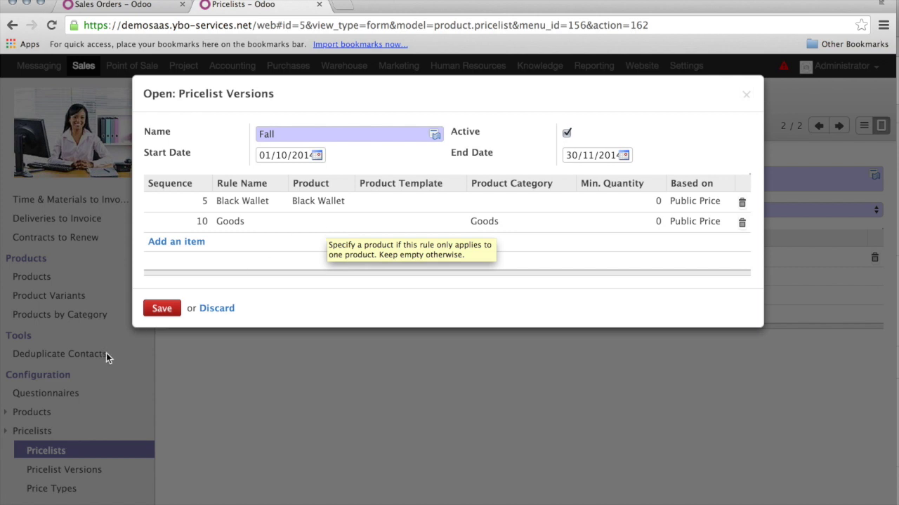
left_click(162, 311)
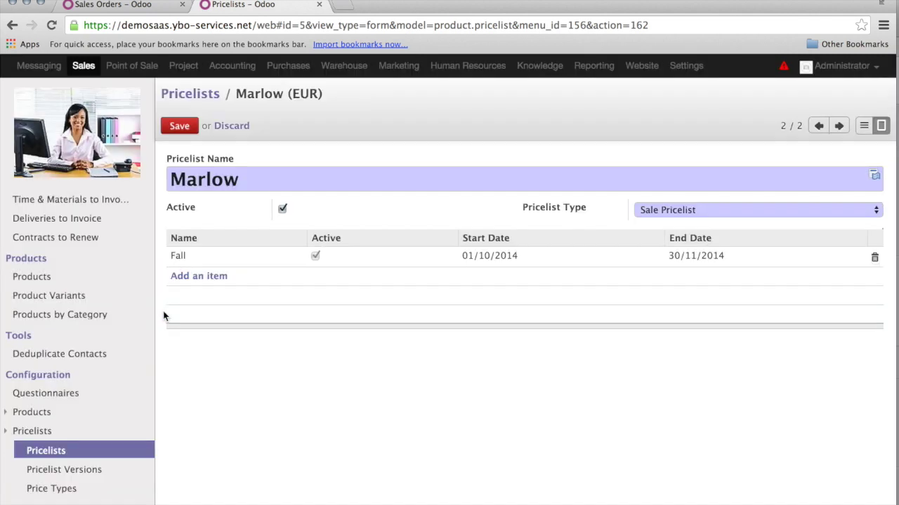
left_click(179, 127)
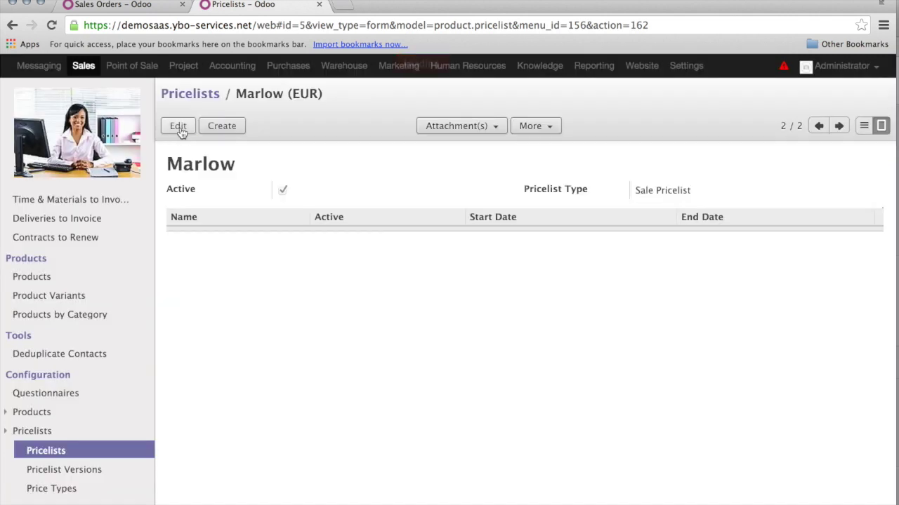
key("ctrl+shift+Tab")
scroll(50, 379, "down", 5)
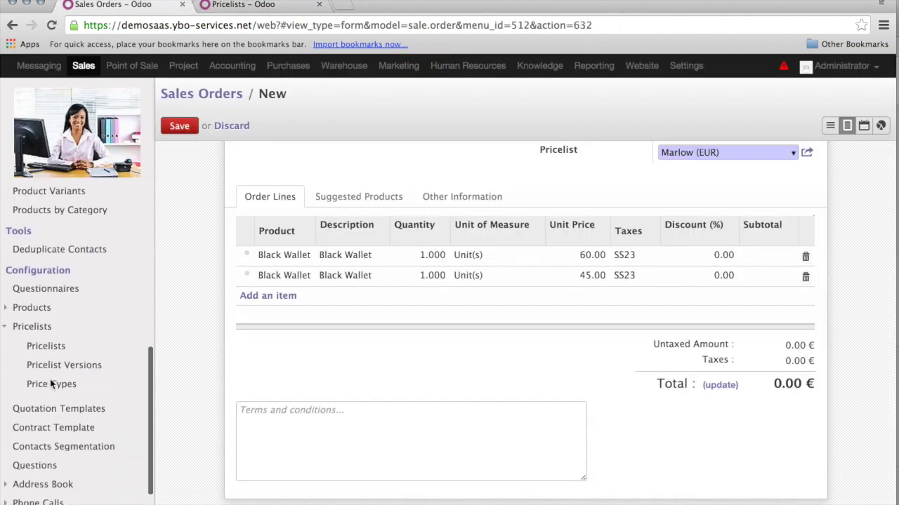
Discard the unsaved quotation and open the catalogue of saleable products
left_click(28, 309)
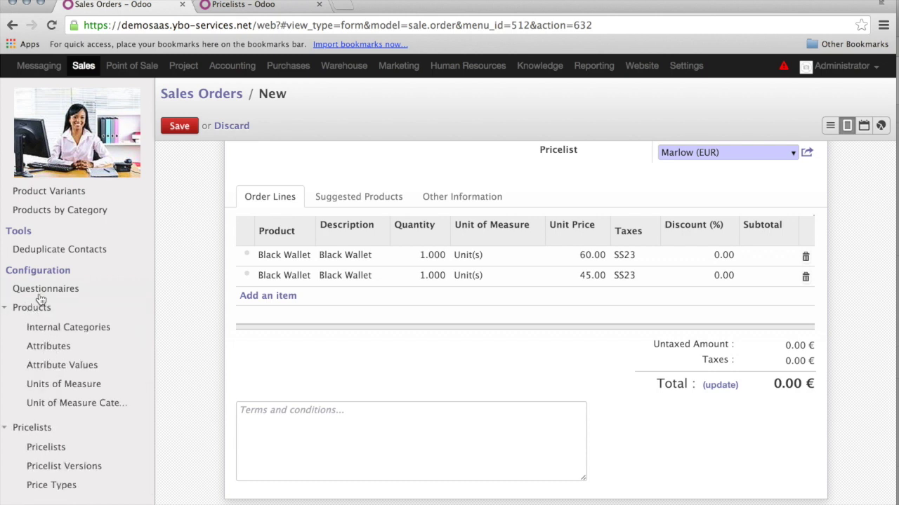
scroll(78, 312, "up", 5)
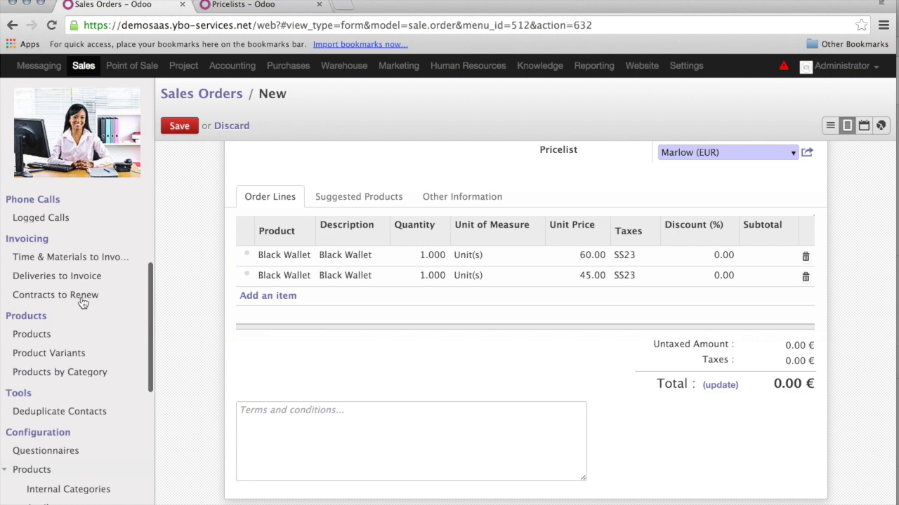
scroll(82, 302, "up", 5)
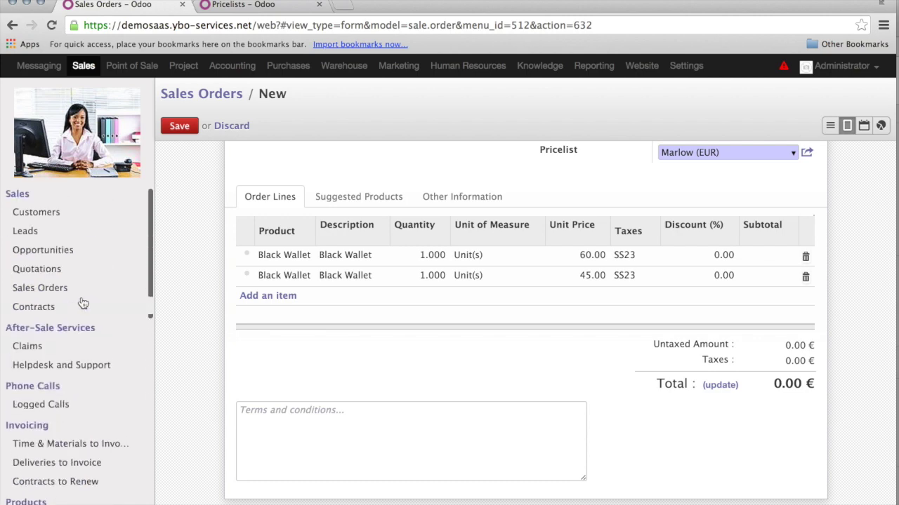
scroll(82, 302, "down", 5)
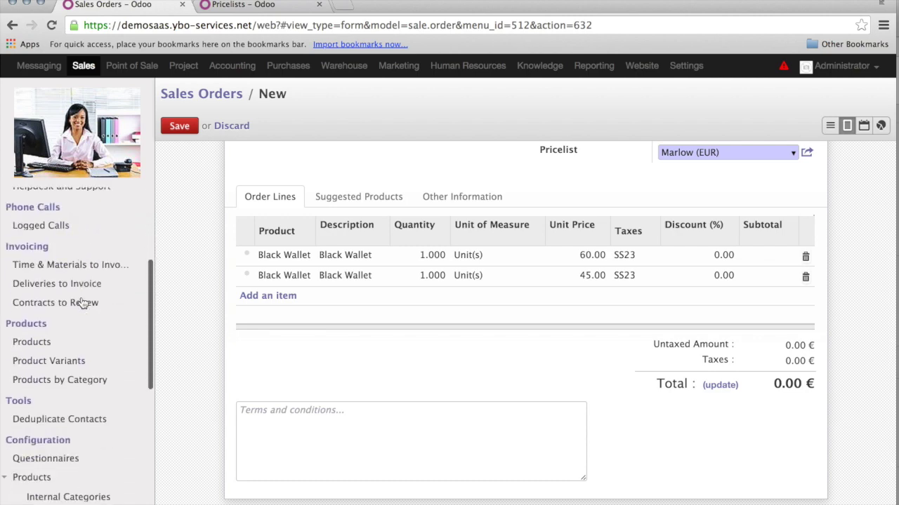
left_click(36, 339)
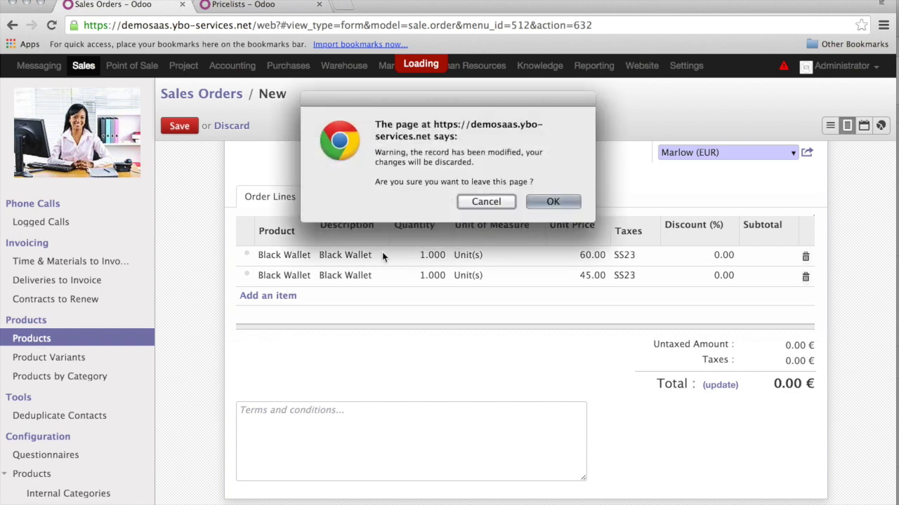
left_click(556, 202)
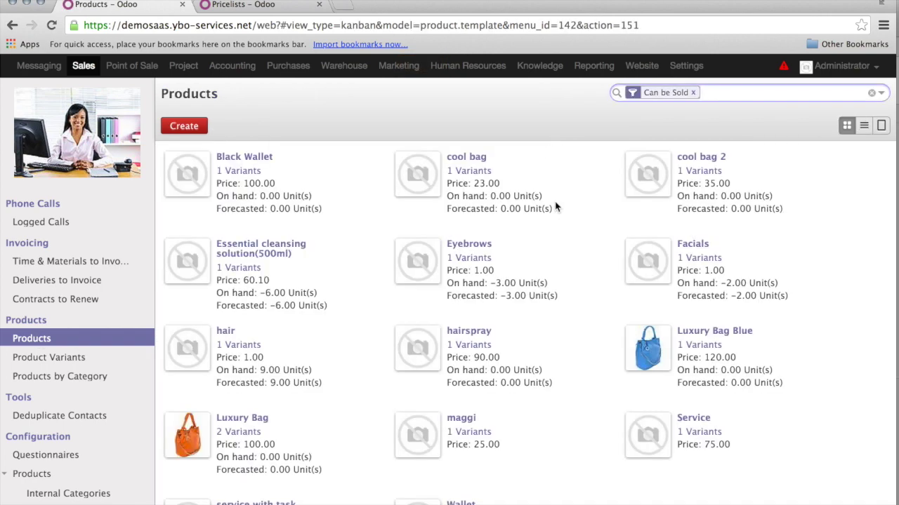
Set Black Wallet's internal category to Goods on its Accounting tab and save the product
left_click(261, 161)
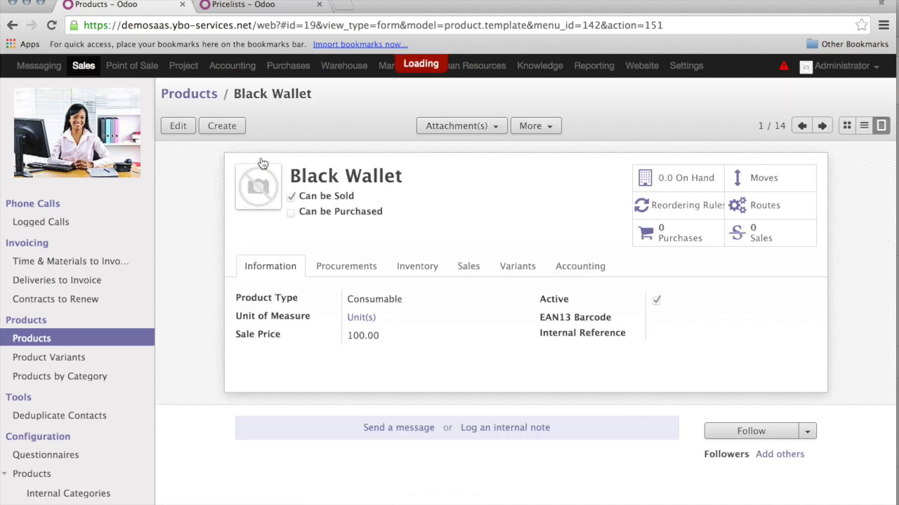
left_click(177, 126)
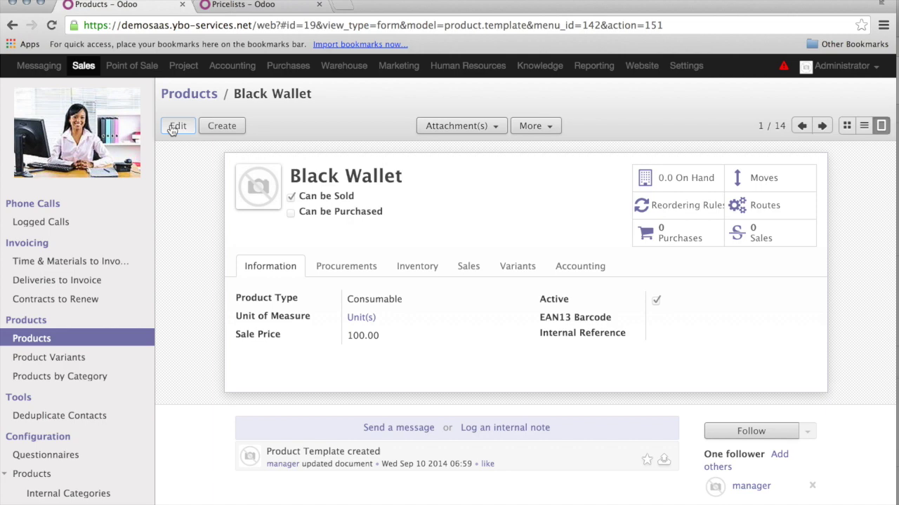
left_click(567, 267)
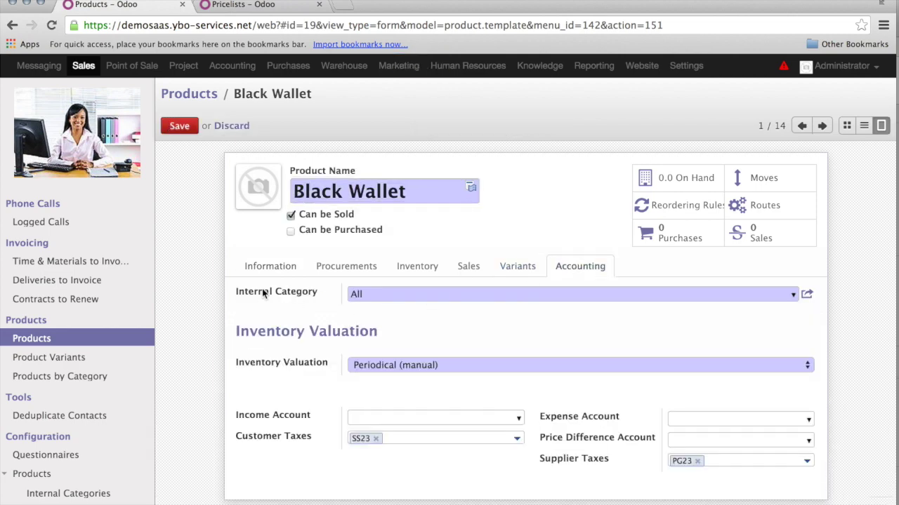
left_click(793, 294)
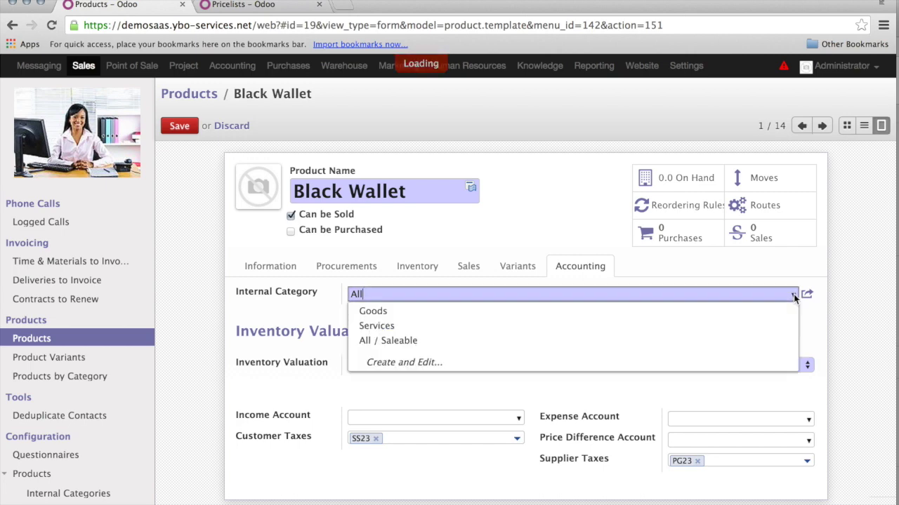
left_click(394, 311)
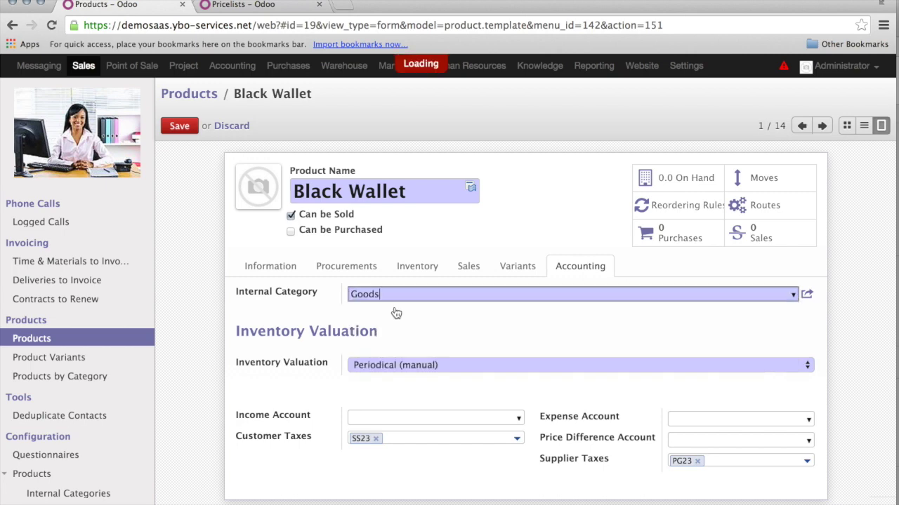
left_click(180, 131)
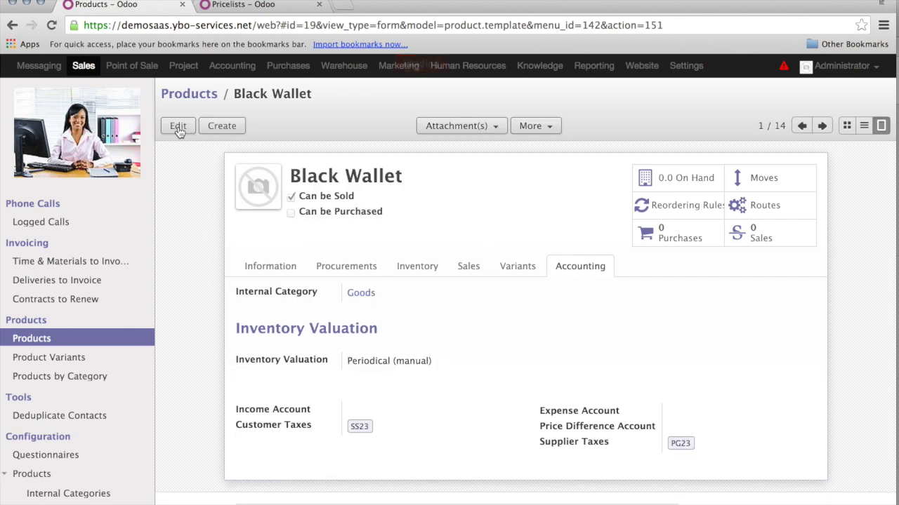
scroll(35, 325, "up", 3)
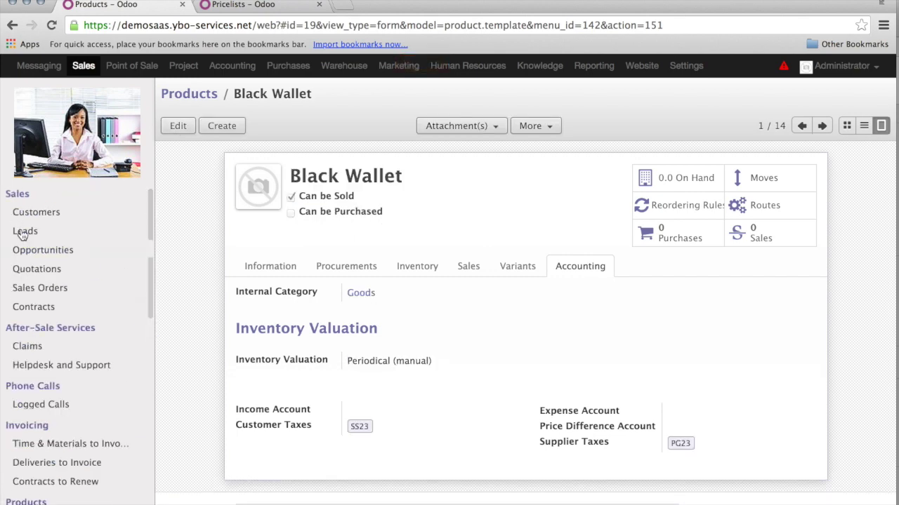
left_click(41, 289)
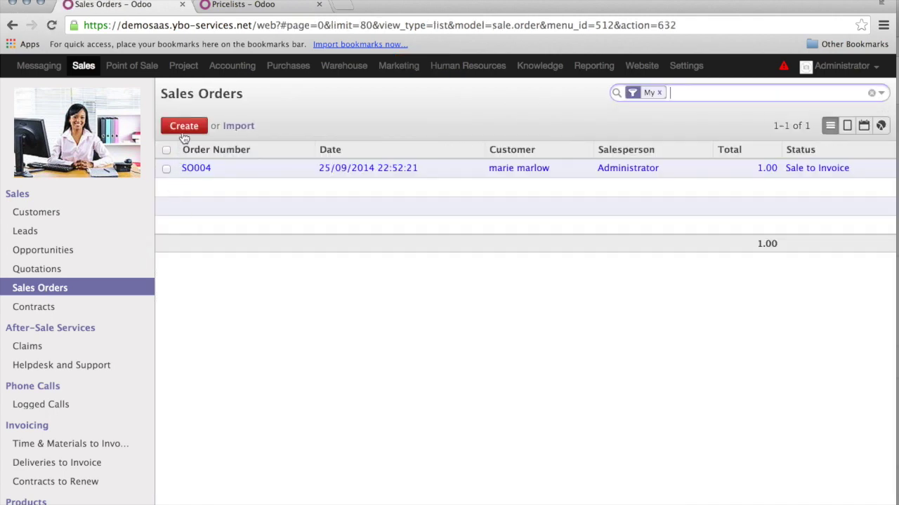
Create a new quotation for the Marlow (EUR) pricelist customer
left_click(184, 134)
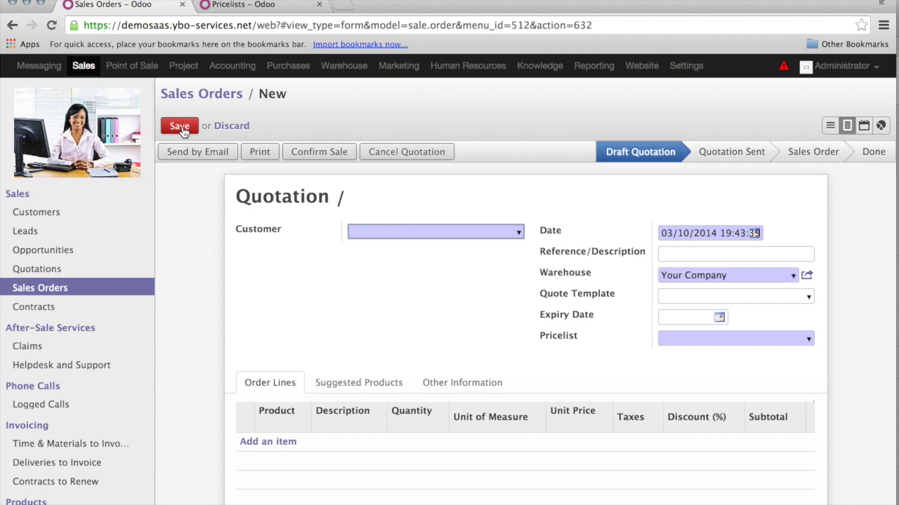
type("marie")
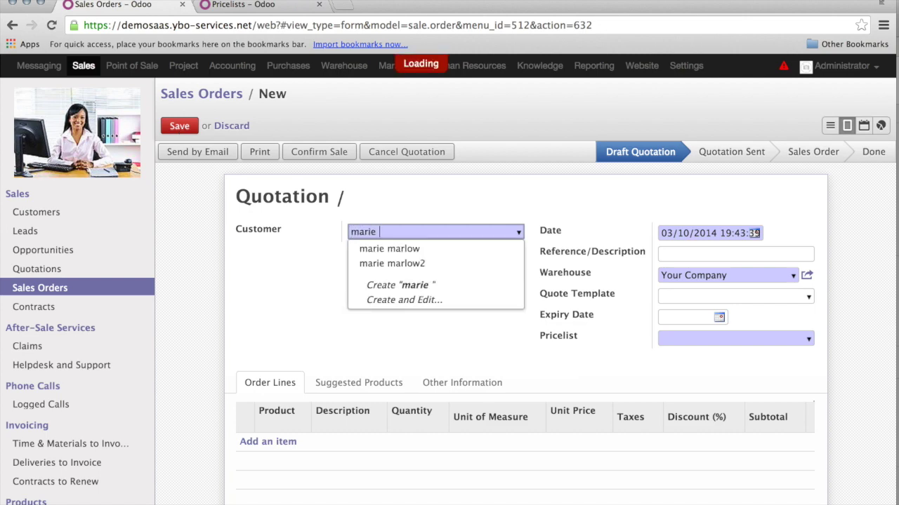
key("Return")
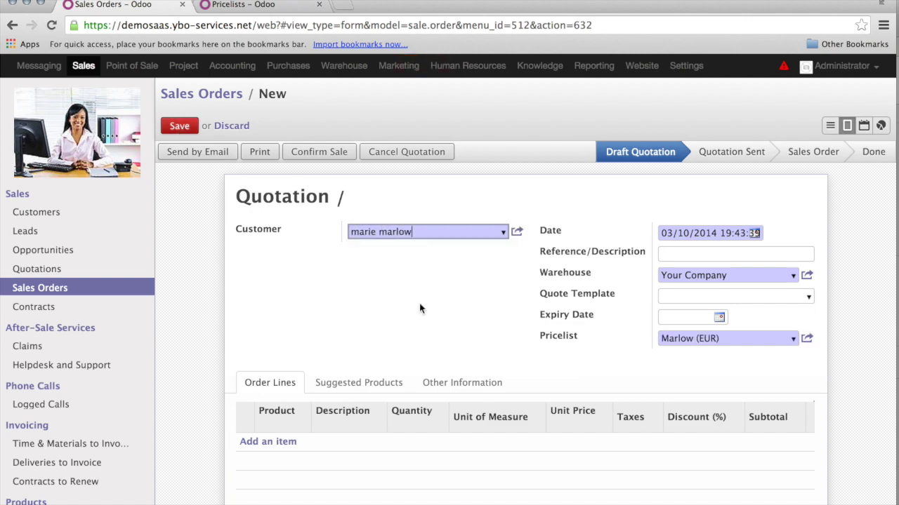
Add a Black Wallet line priced at 45.00 to the quotation
scroll(596, 343, "down", 3)
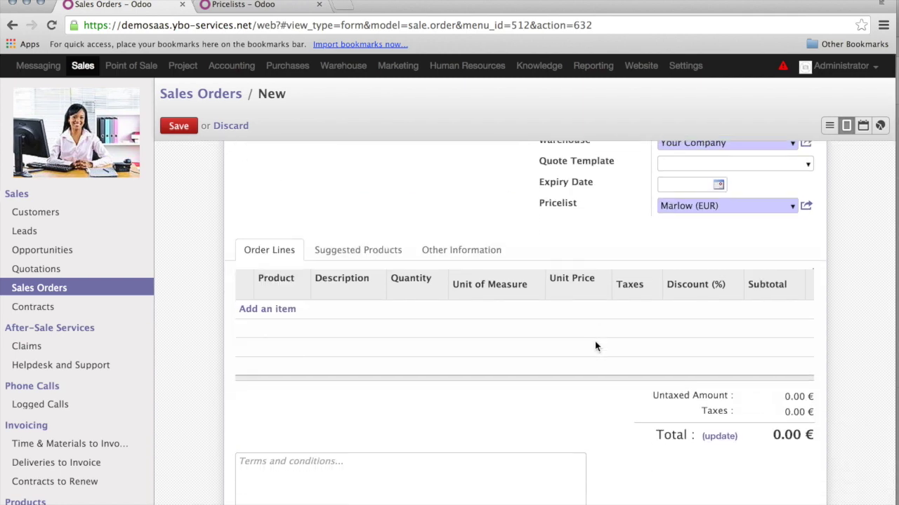
left_click(268, 310)
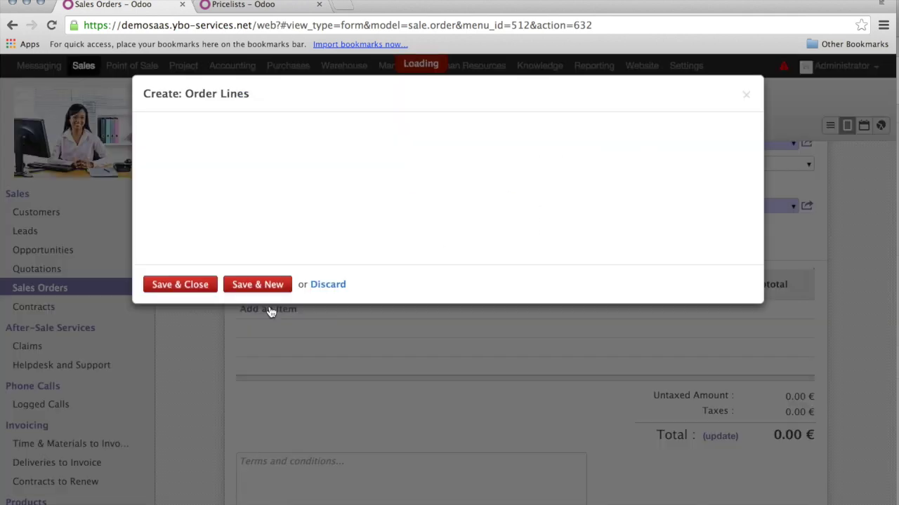
type("bla")
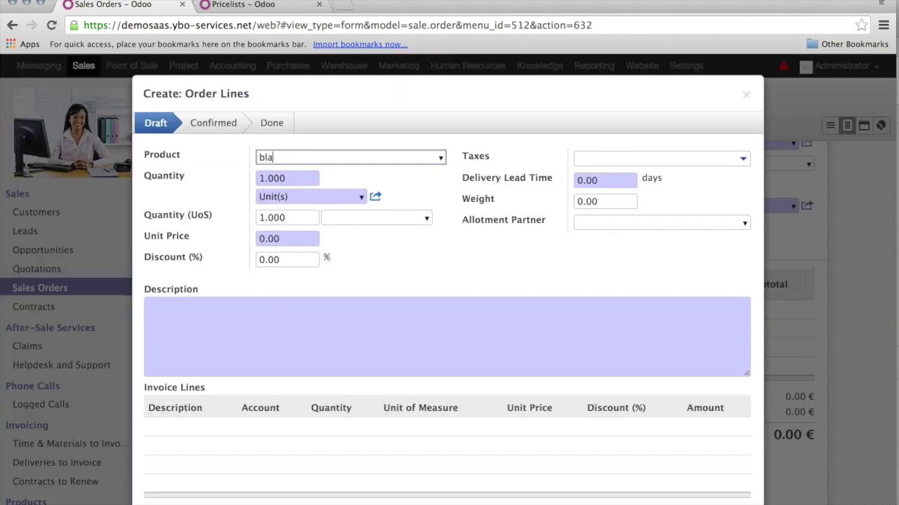
key("Down")
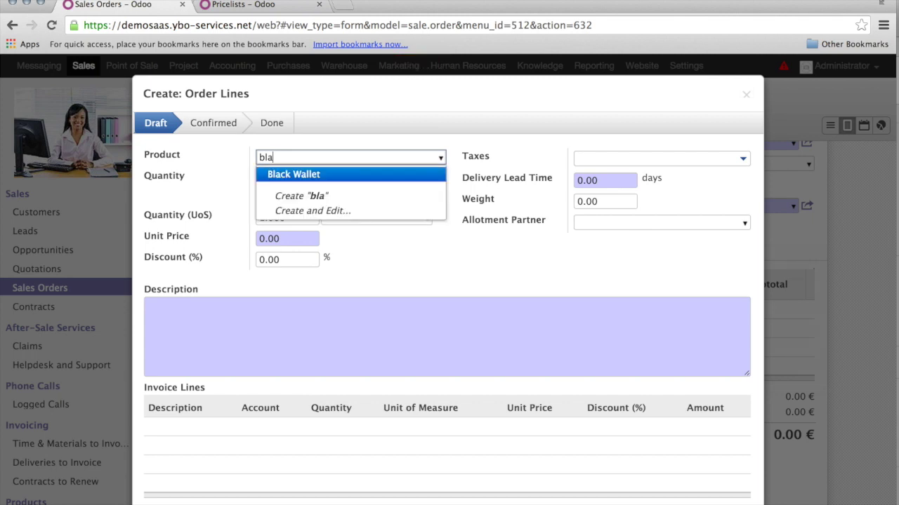
key("Return")
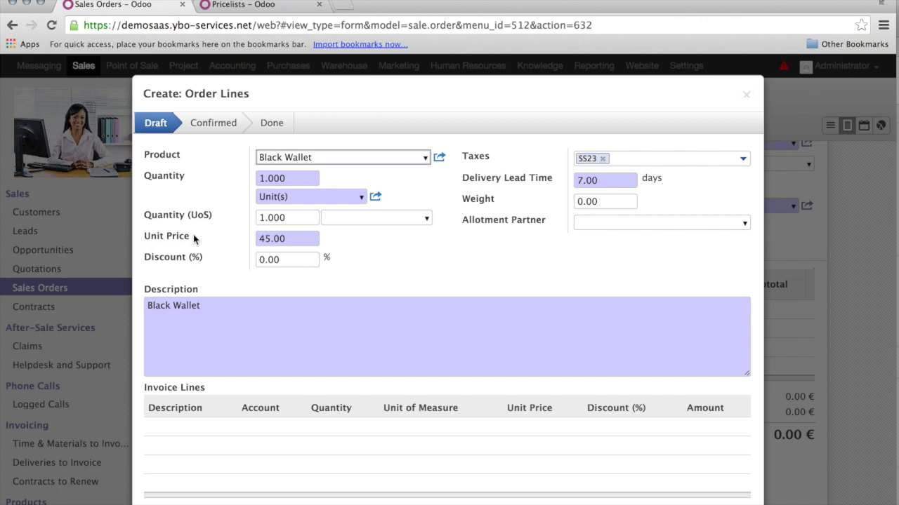
scroll(193, 239, "down", 1)
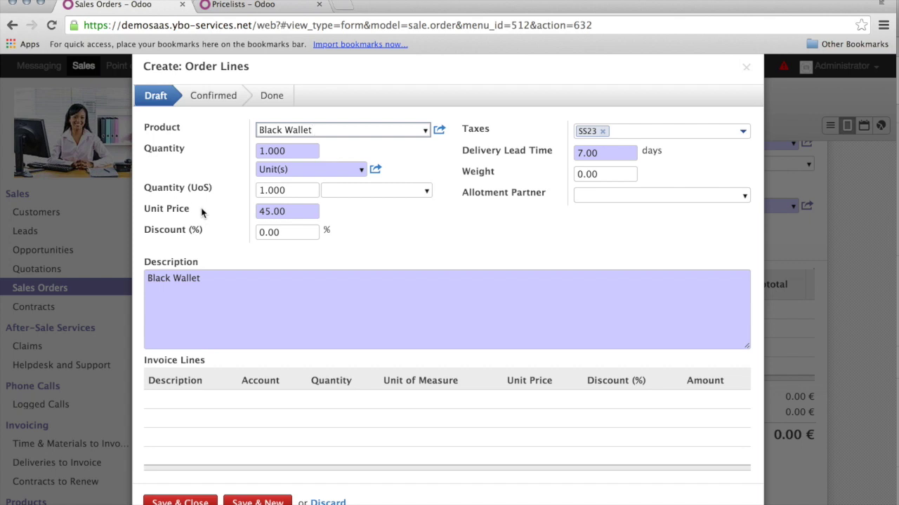
left_click(201, 501)
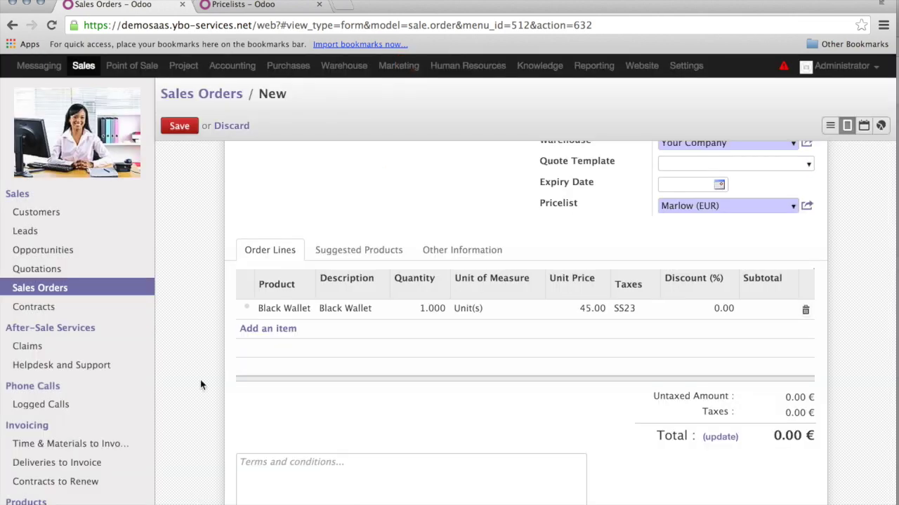
left_click(257, 7)
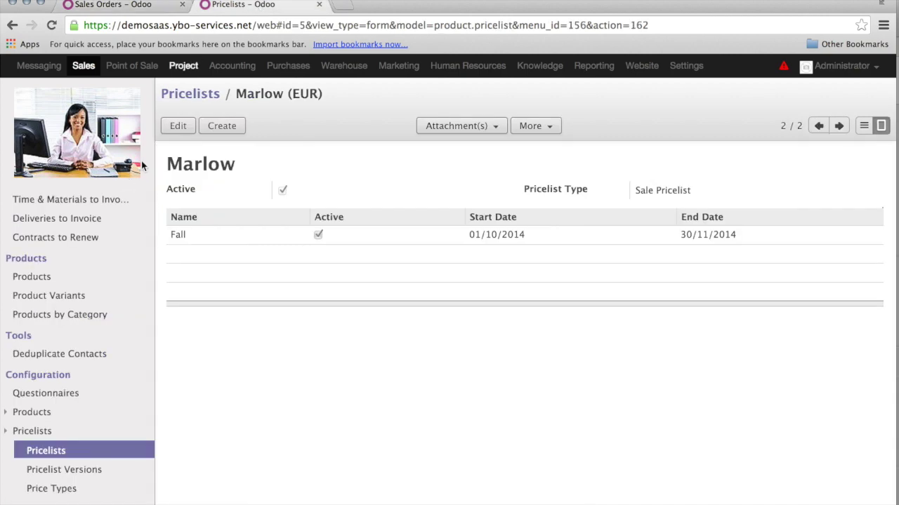
Review the Fall version's rules, close them, then reopen the Fall version in edit mode
left_click(182, 241)
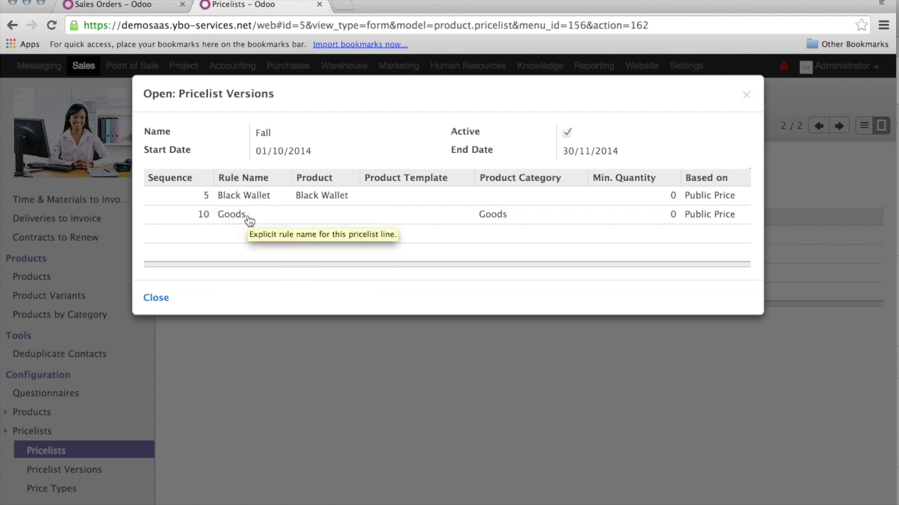
left_click(156, 297)
left_click(178, 127)
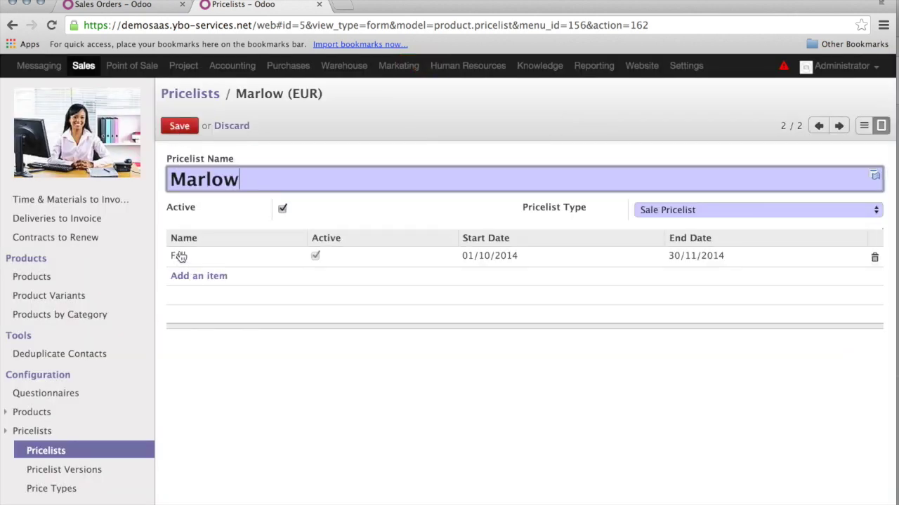
left_click(178, 257)
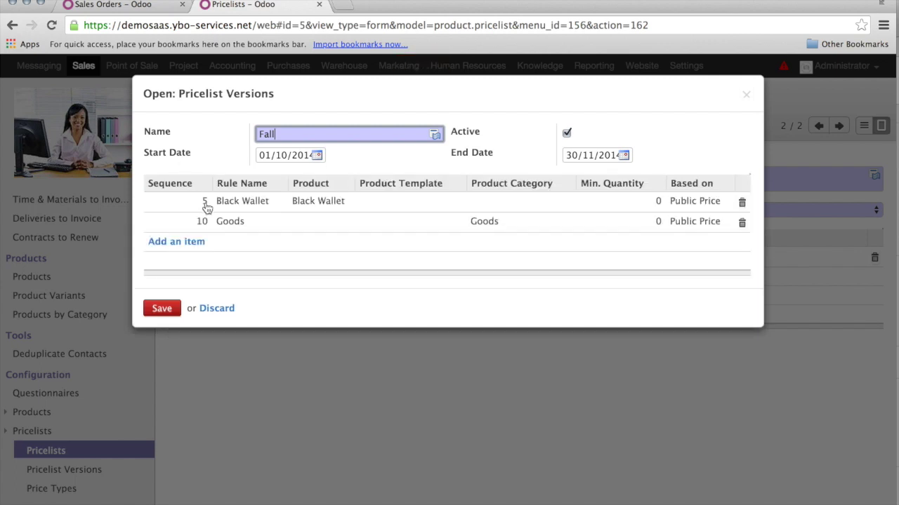
left_click(259, 209)
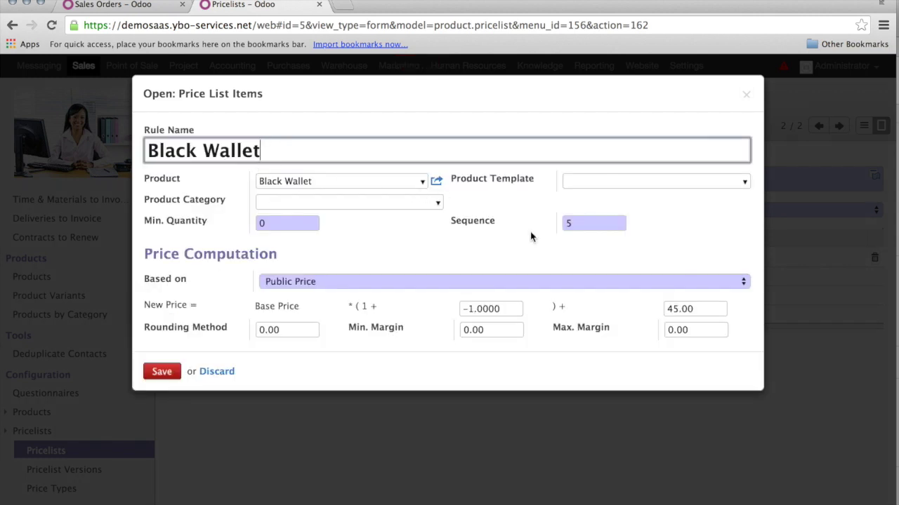
left_click(594, 225)
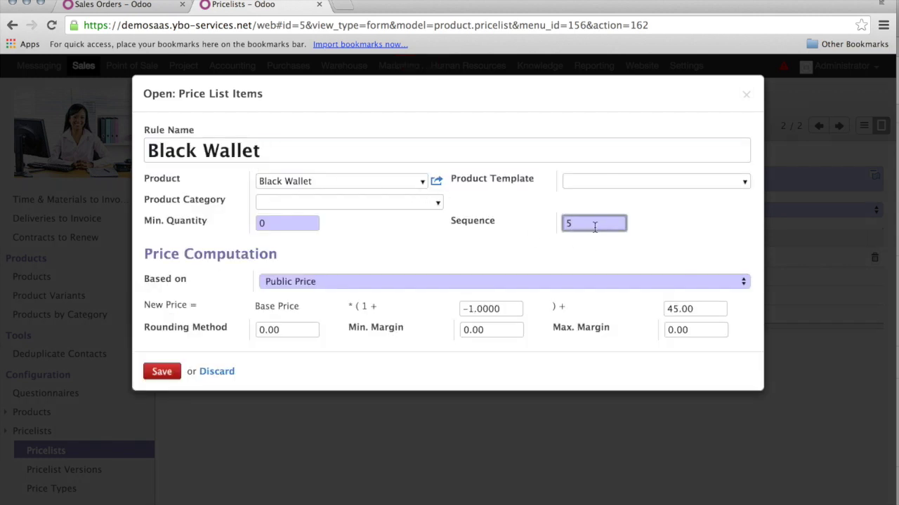
key("BackSpace")
type("20")
left_click(162, 372)
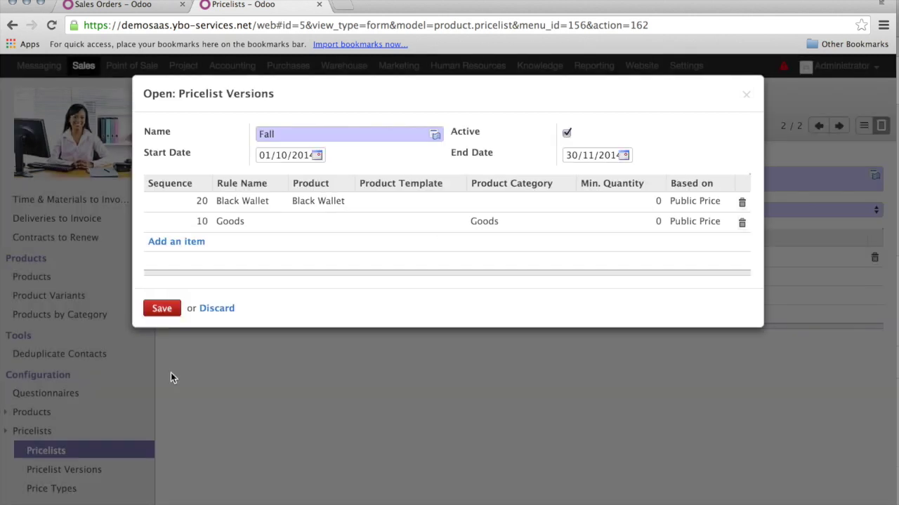
left_click(162, 309)
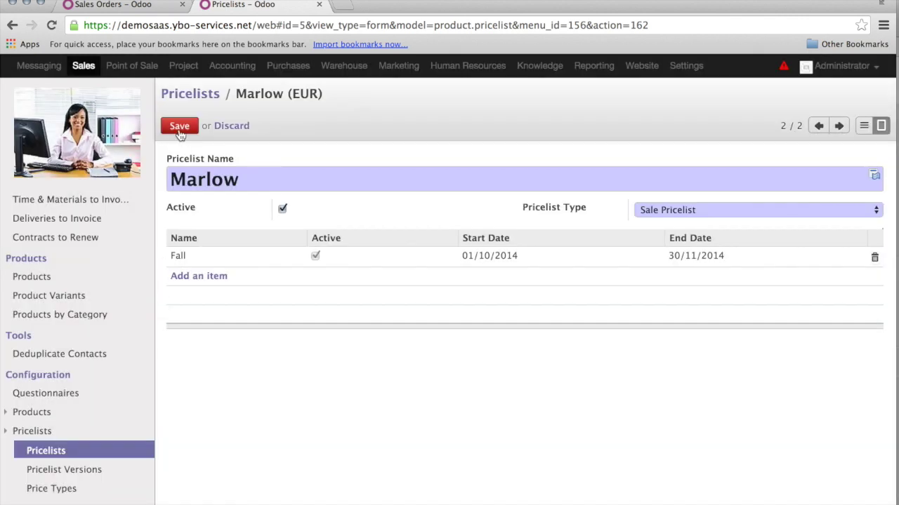
left_click(180, 131)
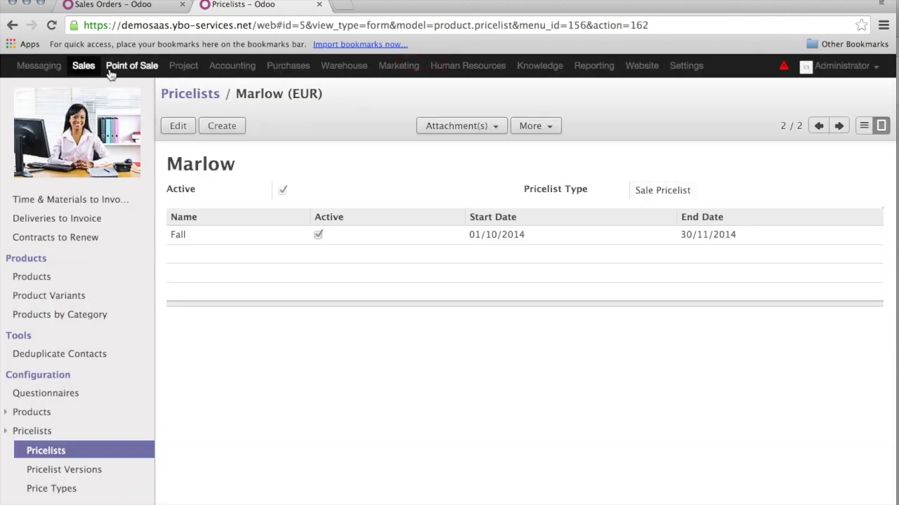
left_click(130, 5)
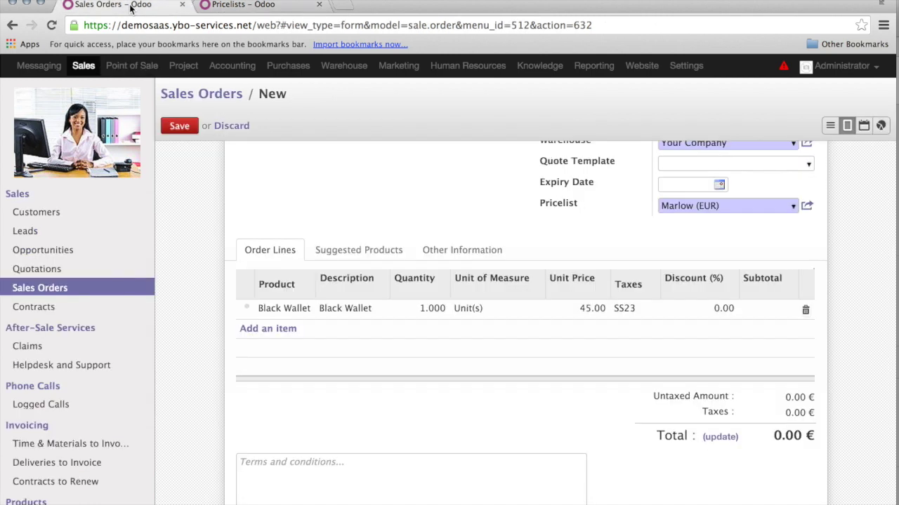
Add a second Black Wallet line, now priced 80.00, to quotation SO007 and save it
left_click(278, 330)
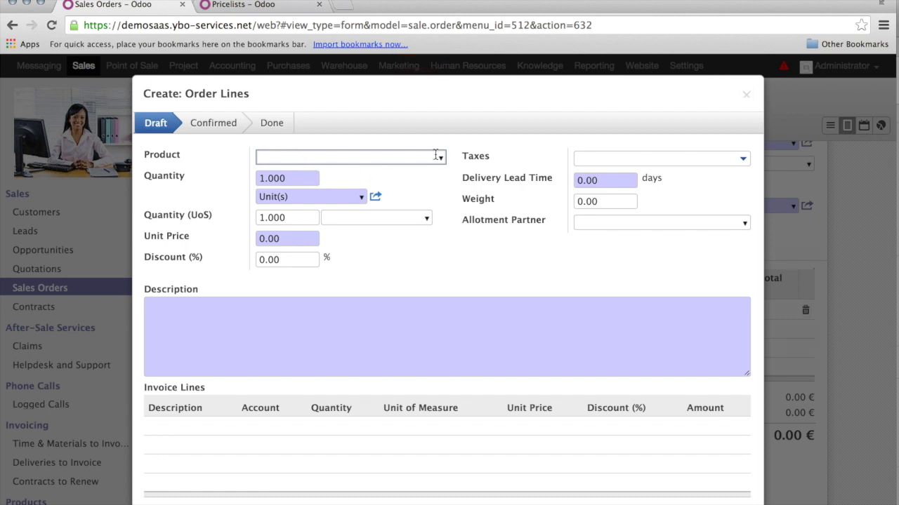
type("black")
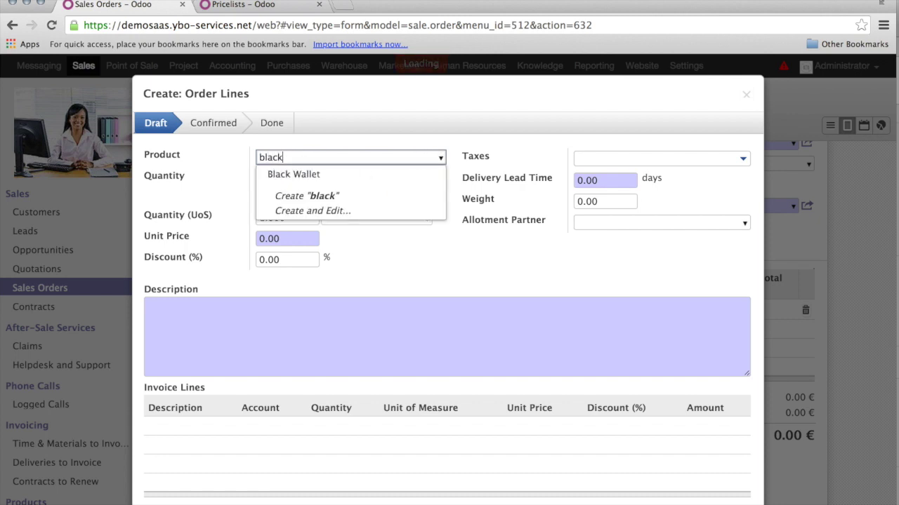
key("Return")
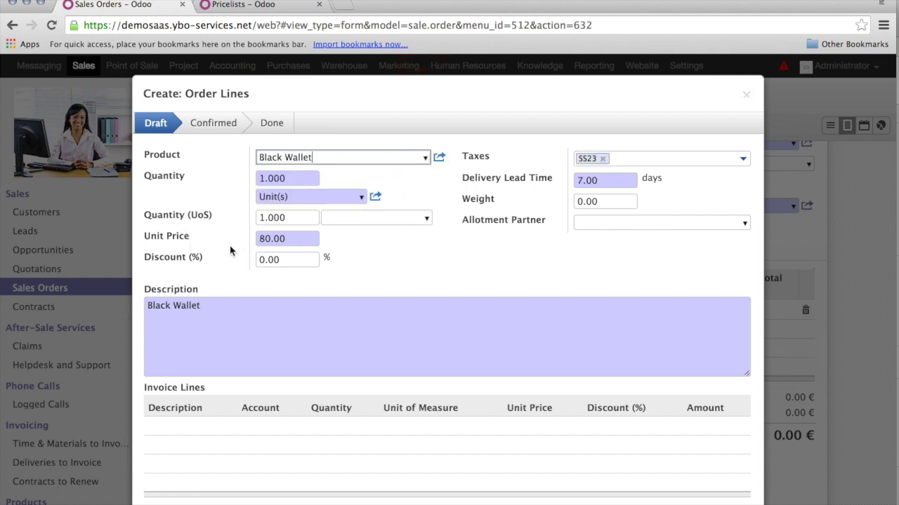
scroll(230, 250, "down", 2)
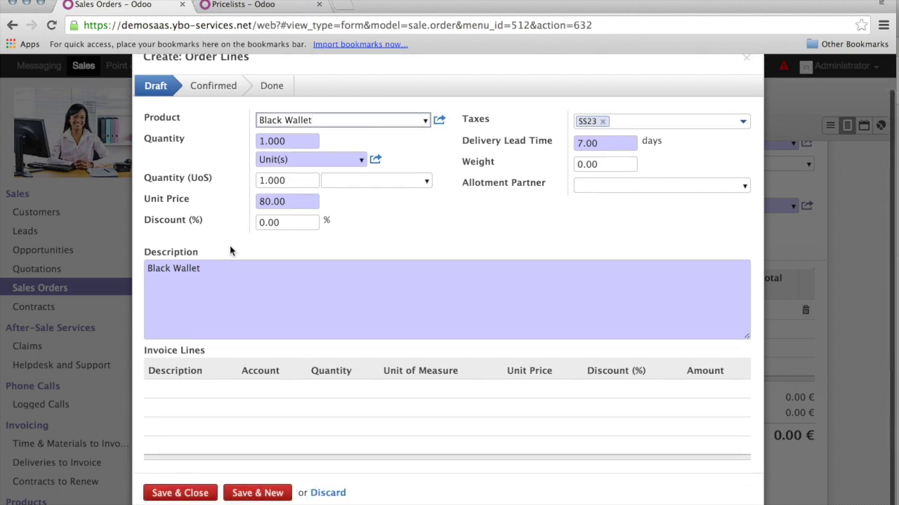
left_click(189, 494)
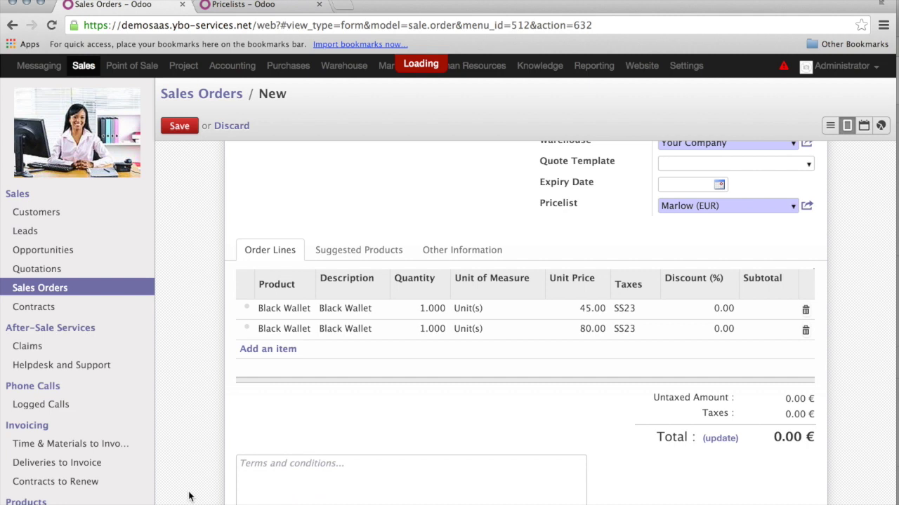
left_click(179, 128)
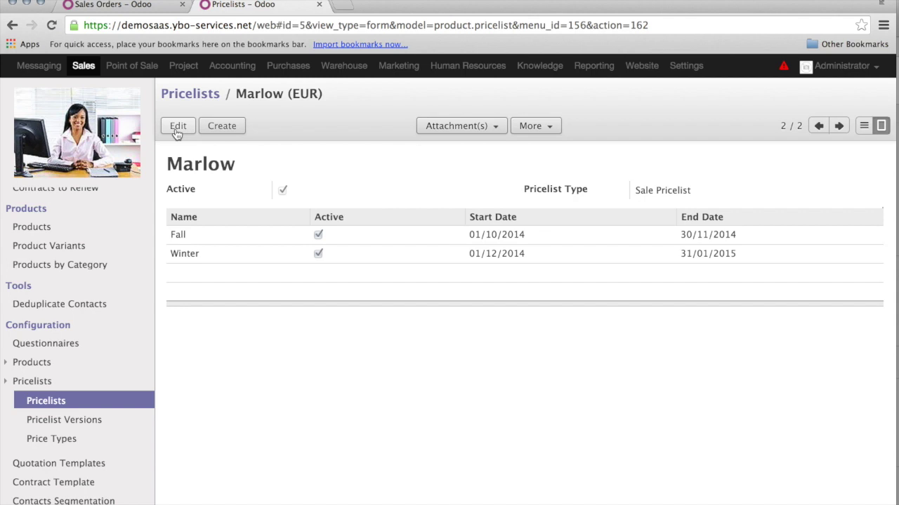
Leave the Marlow pricelist for the Settings app's Installed Modules page
left_click(221, 126)
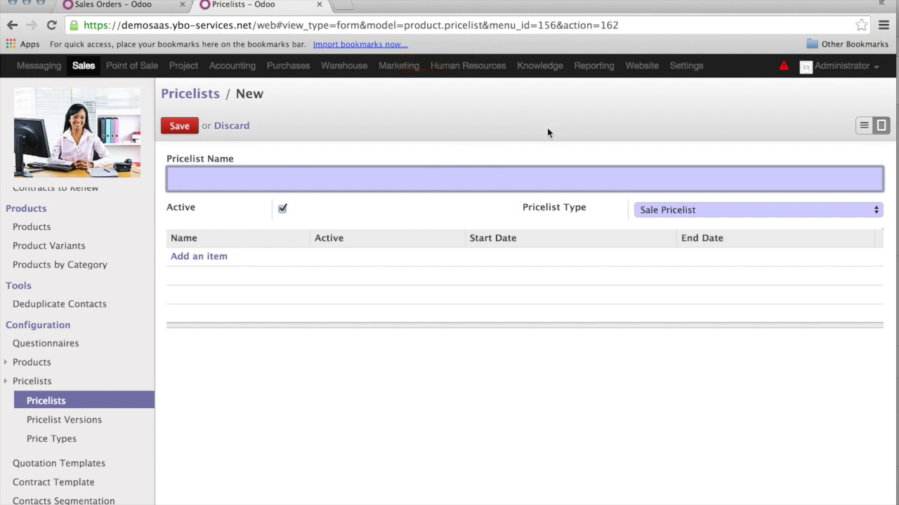
left_click(686, 68)
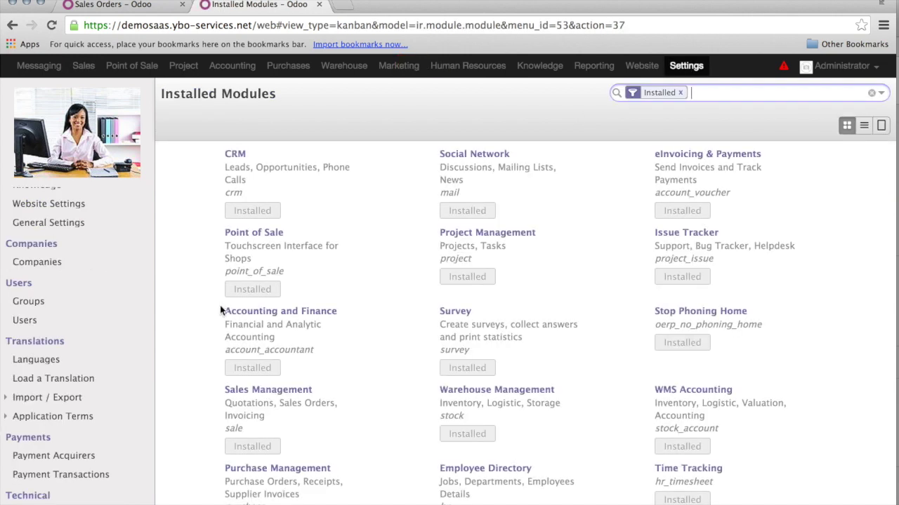
Enable Allow multi currencies in the Accounting settings and apply the change
scroll(74, 277, "up", 5)
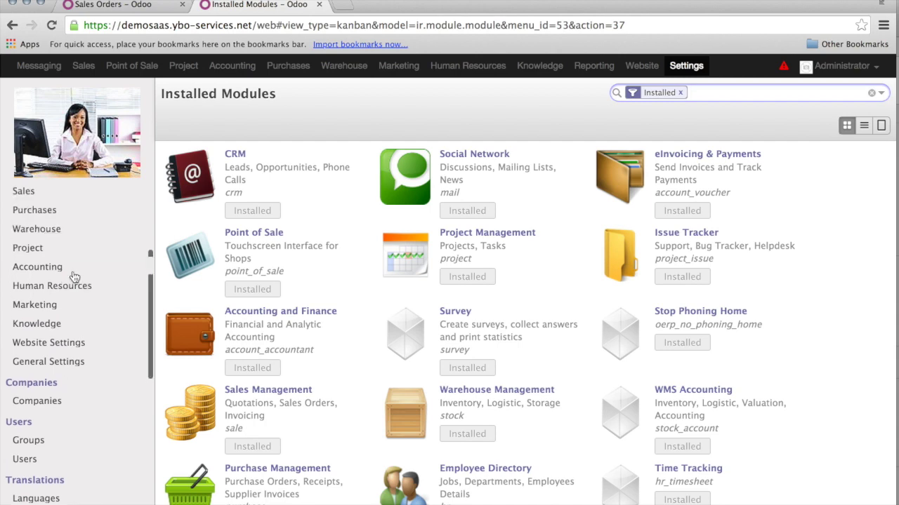
left_click(38, 268)
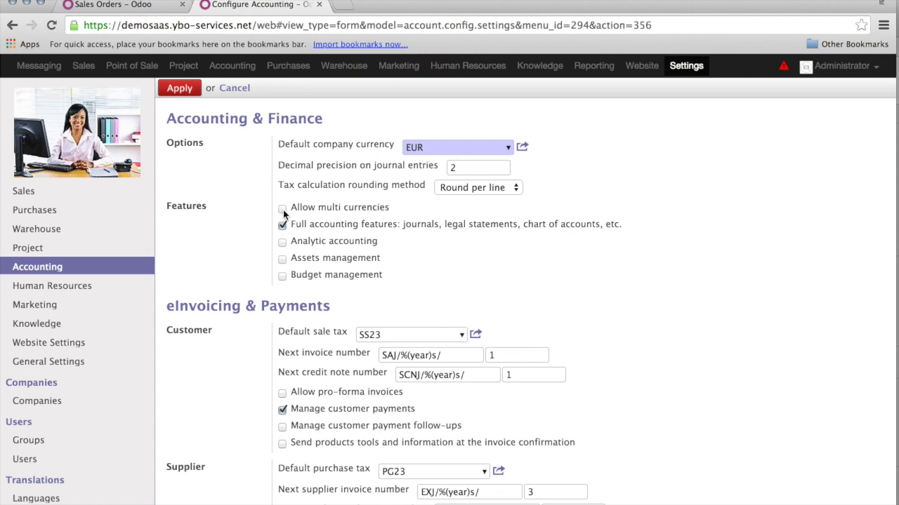
left_click(282, 210)
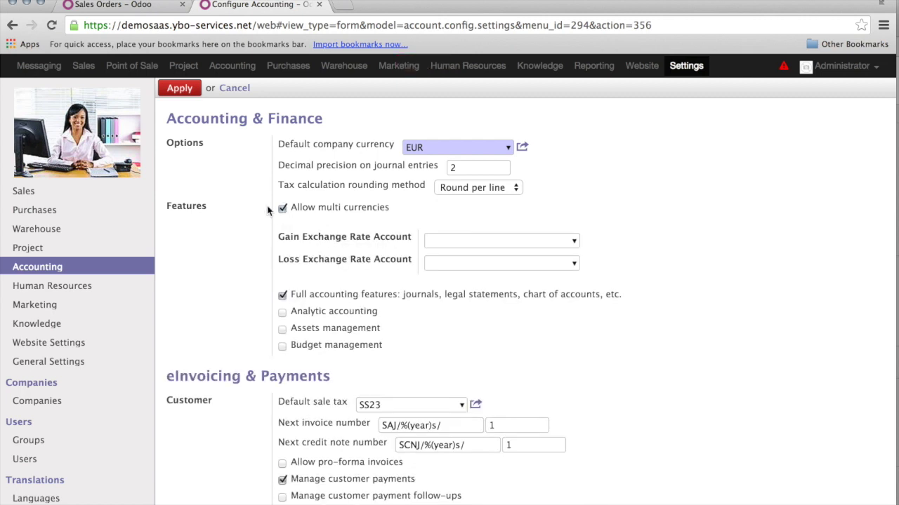
left_click(178, 88)
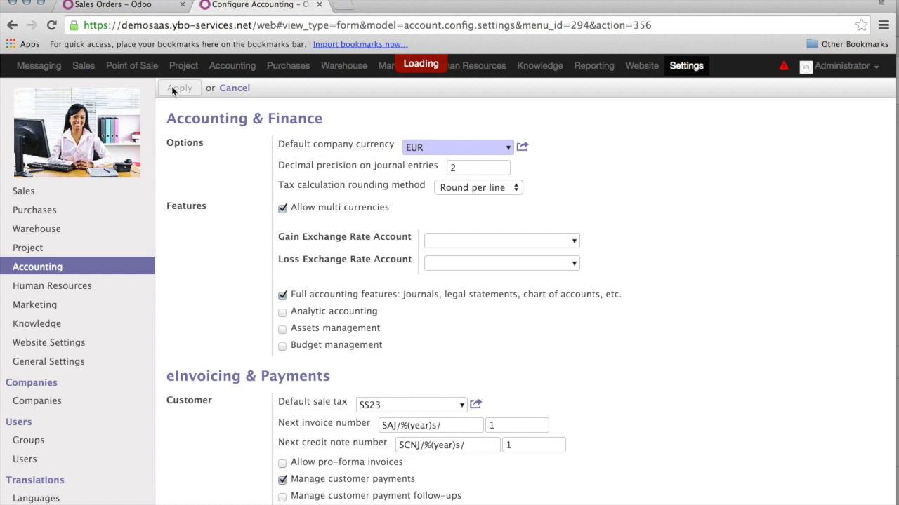
Return to the Sales app and expand its pricelist configuration section
left_click(83, 67)
scroll(73, 340, "down", 5)
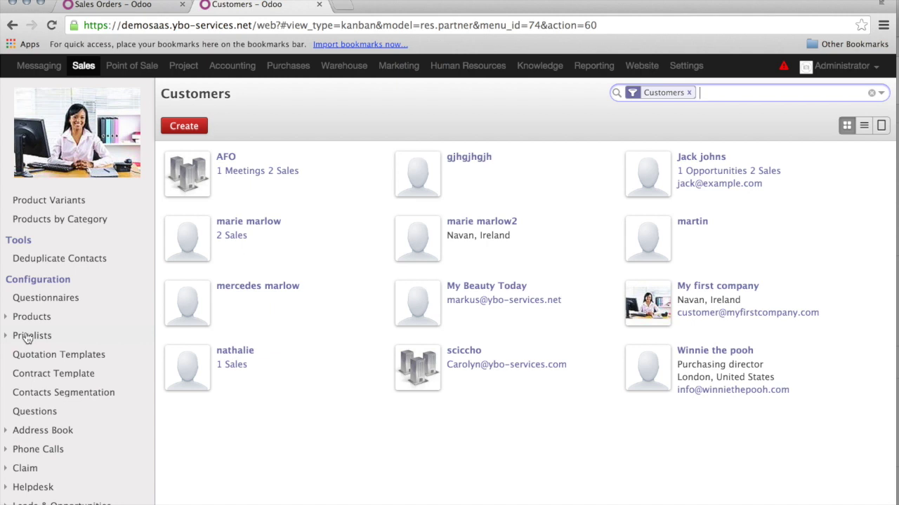
left_click(26, 337)
Check the Currency field on a new pricelist form, then go back to the Pricelists list (Marlow, Public Pricelist in EUR)
left_click(45, 357)
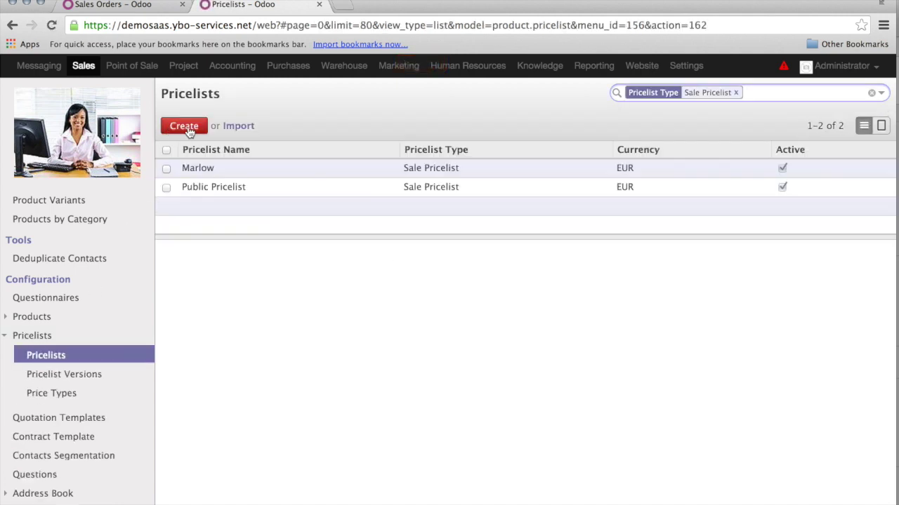
left_click(187, 129)
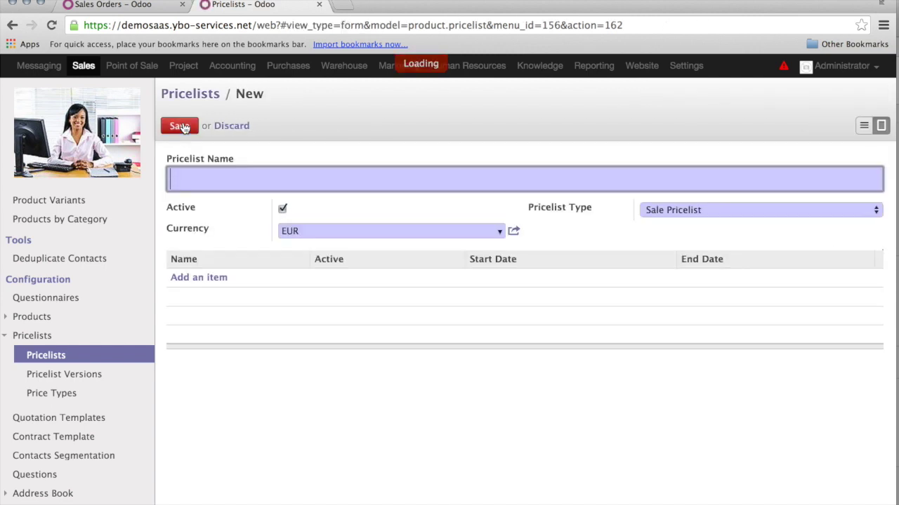
left_click(868, 130)
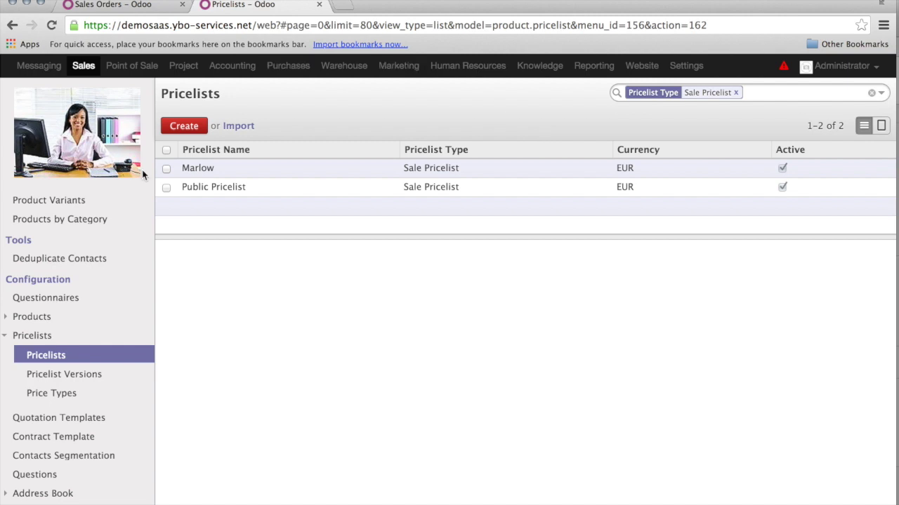
Create a pricelist named 'Swiss', change its currency from EUR to CHF, and save it
left_click(182, 131)
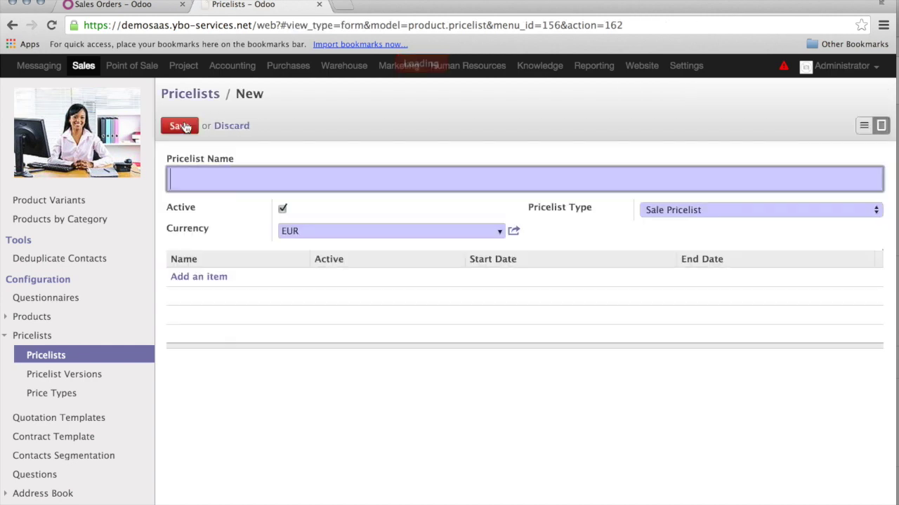
type("S")
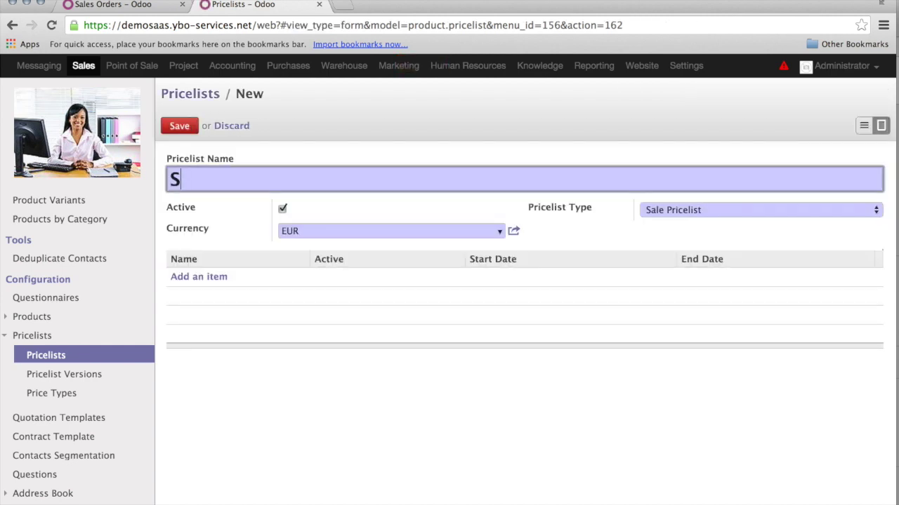
type("wiss")
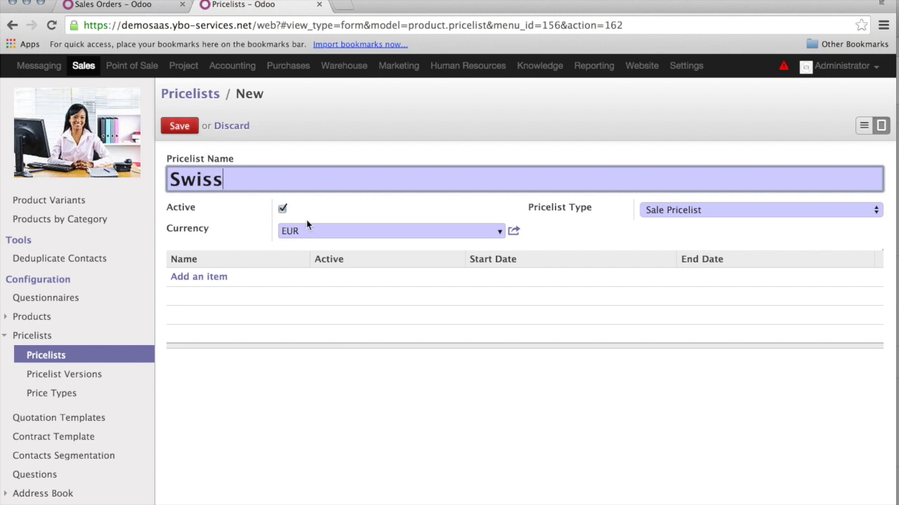
left_click(499, 234)
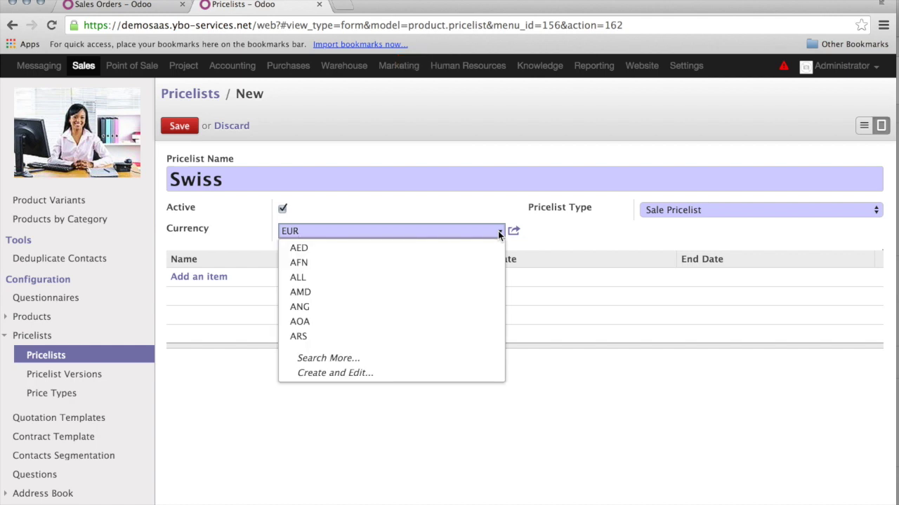
key("BackSpace")
key("BackSpace")
key("BackSpace")
type("CHF")
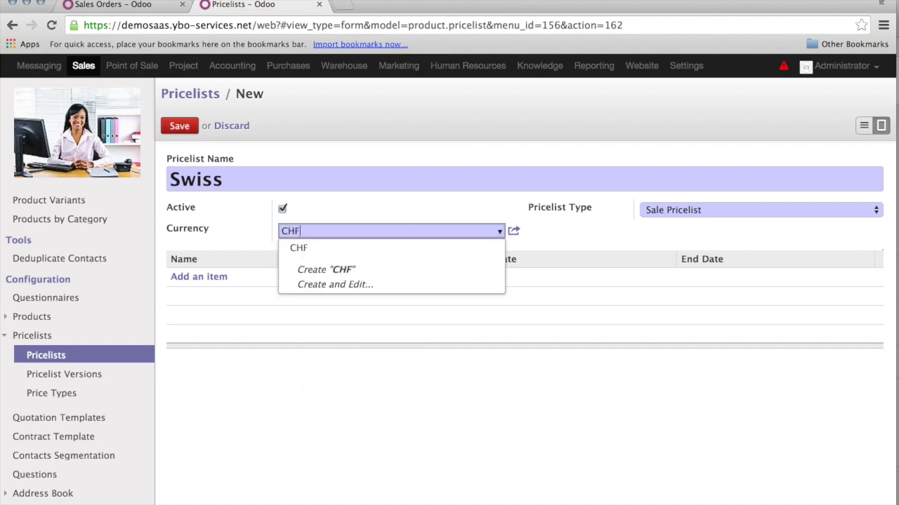
key("Return")
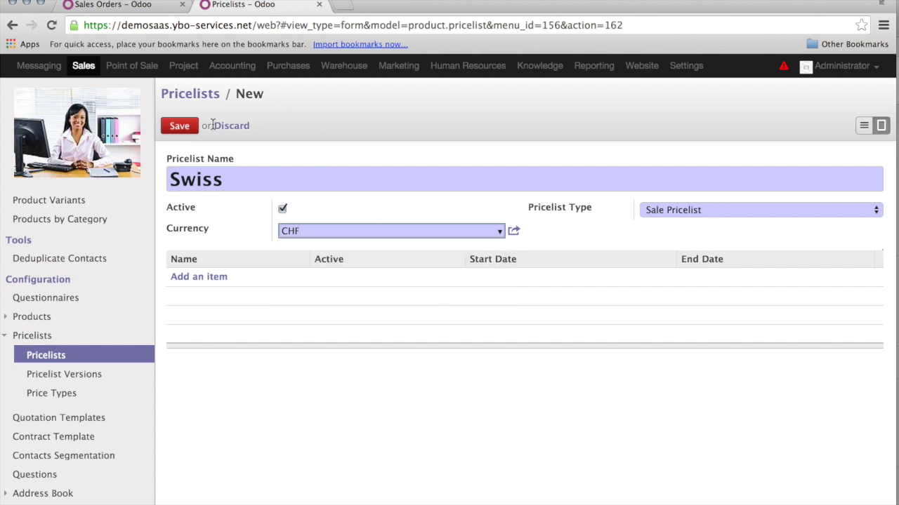
left_click(180, 127)
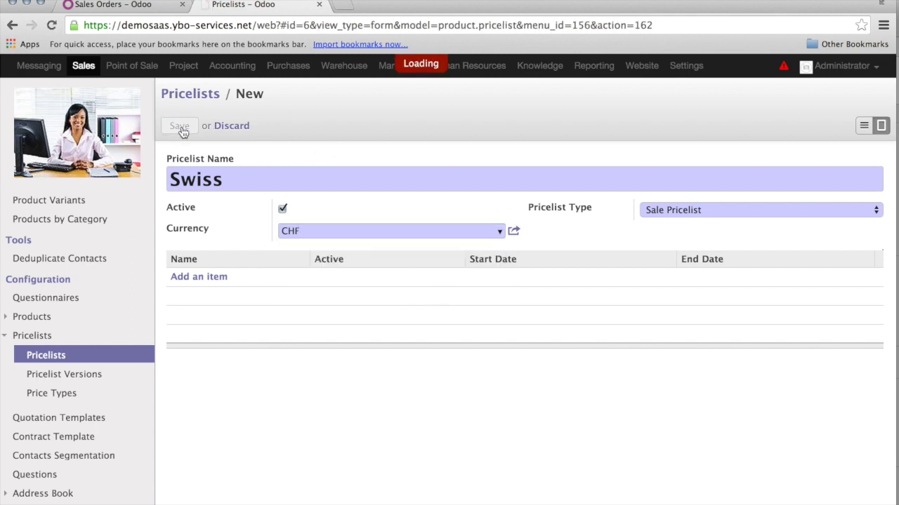